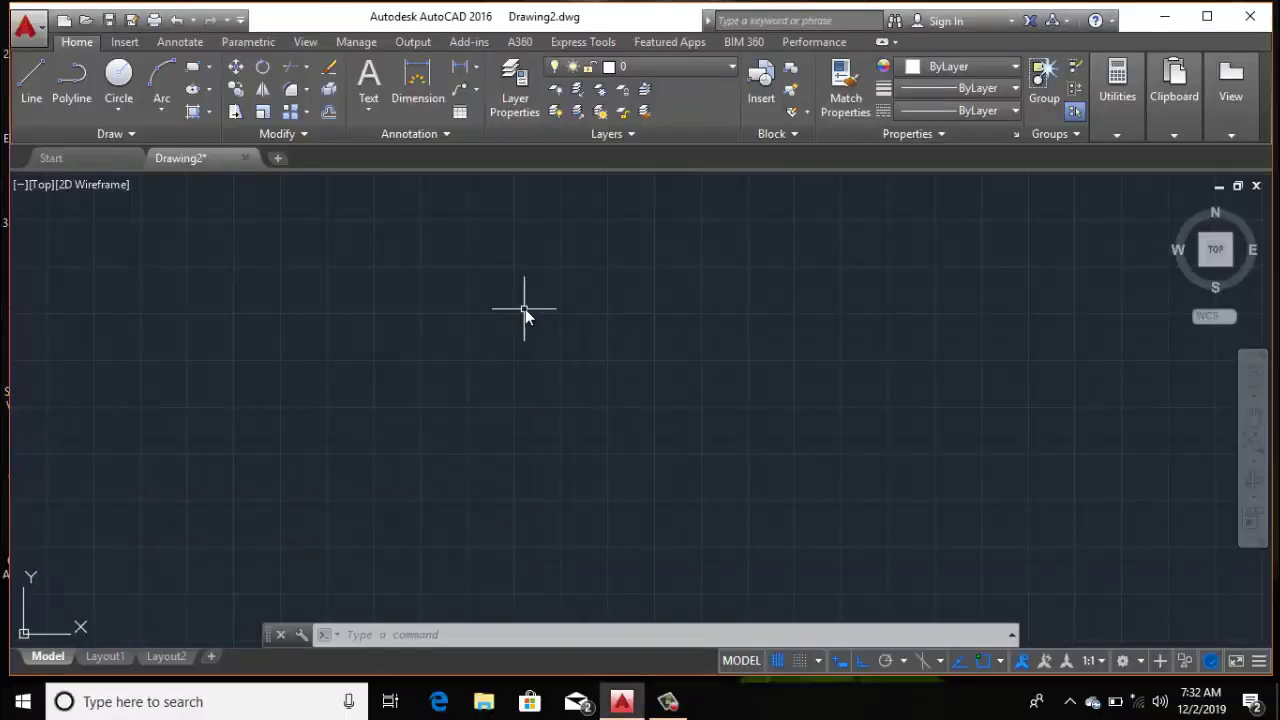
Draw a step shape with the Line tool: across to the right, straight down, then across again.
{"action": "scroll", "coordinate": [523, 309], "scroll_direction": "up", "scroll_amount": 1}
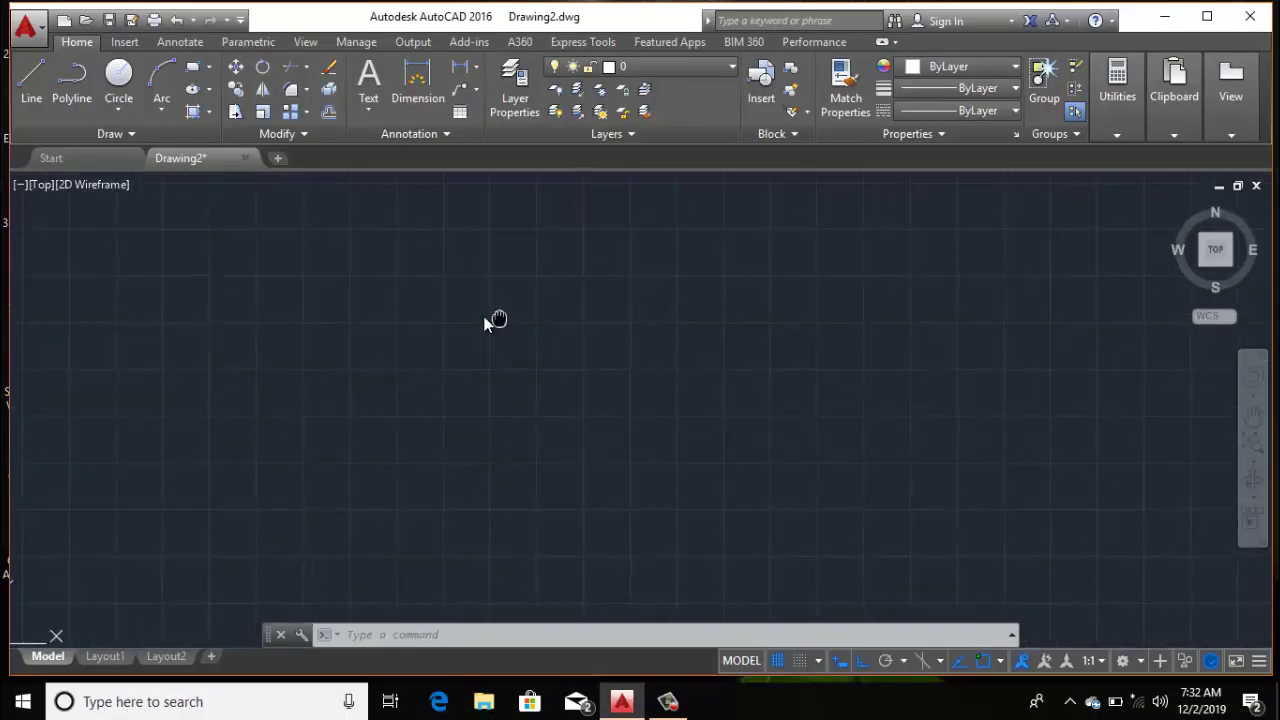
{"action": "left_click", "coordinate": [30, 88]}
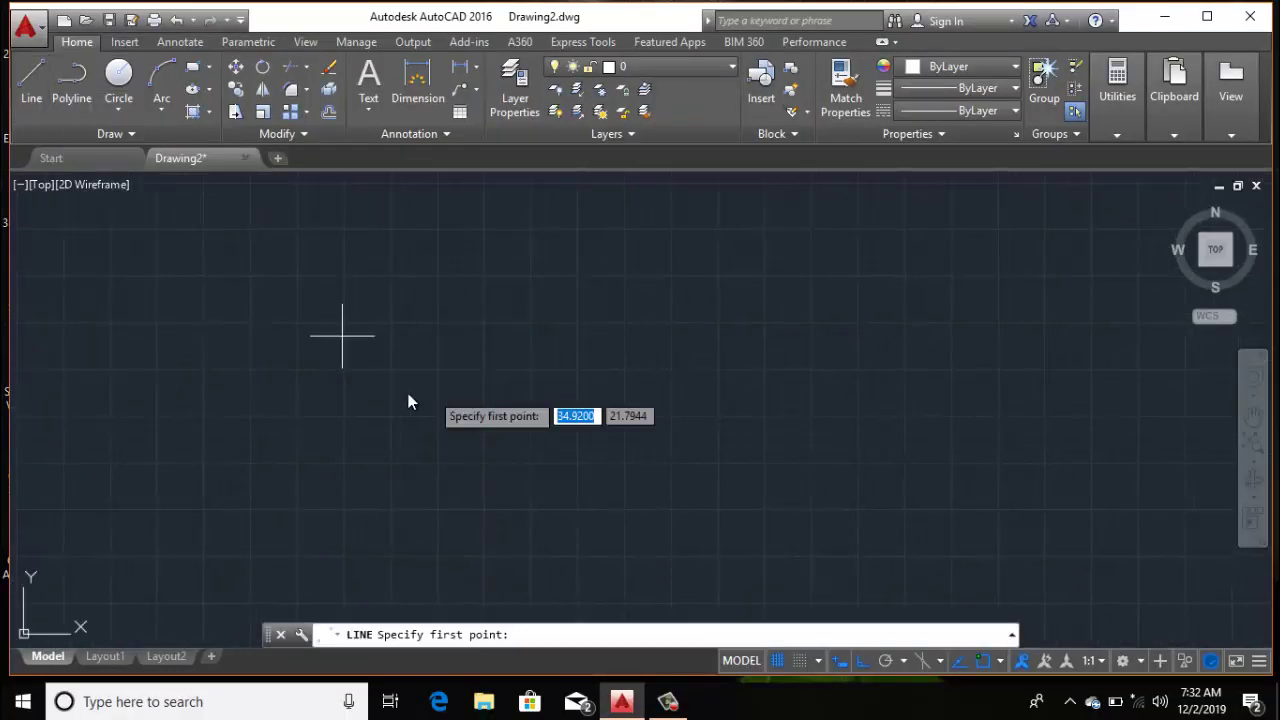
{"action": "left_click", "coordinate": [227, 328]}
{"action": "left_click", "coordinate": [443, 328]}
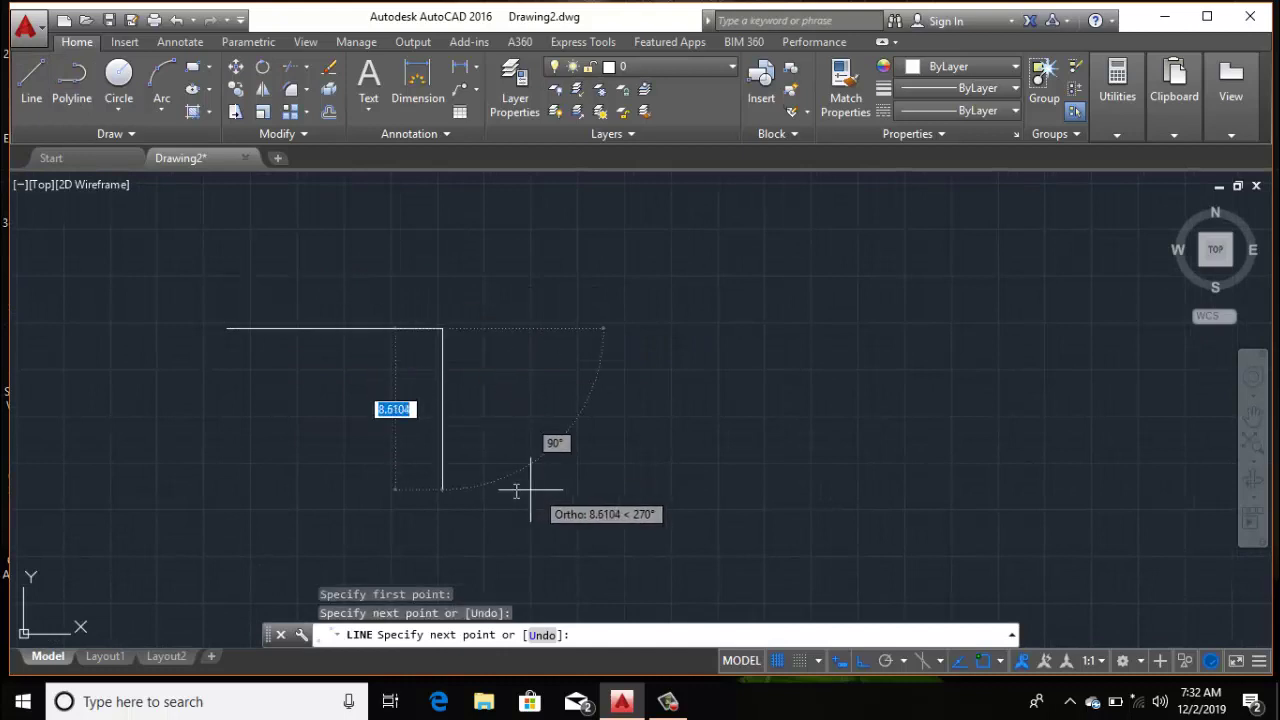
{"action": "left_click", "coordinate": [443, 504]}
{"action": "left_click", "coordinate": [722, 504]}
{"action": "key", "text": "Return"}
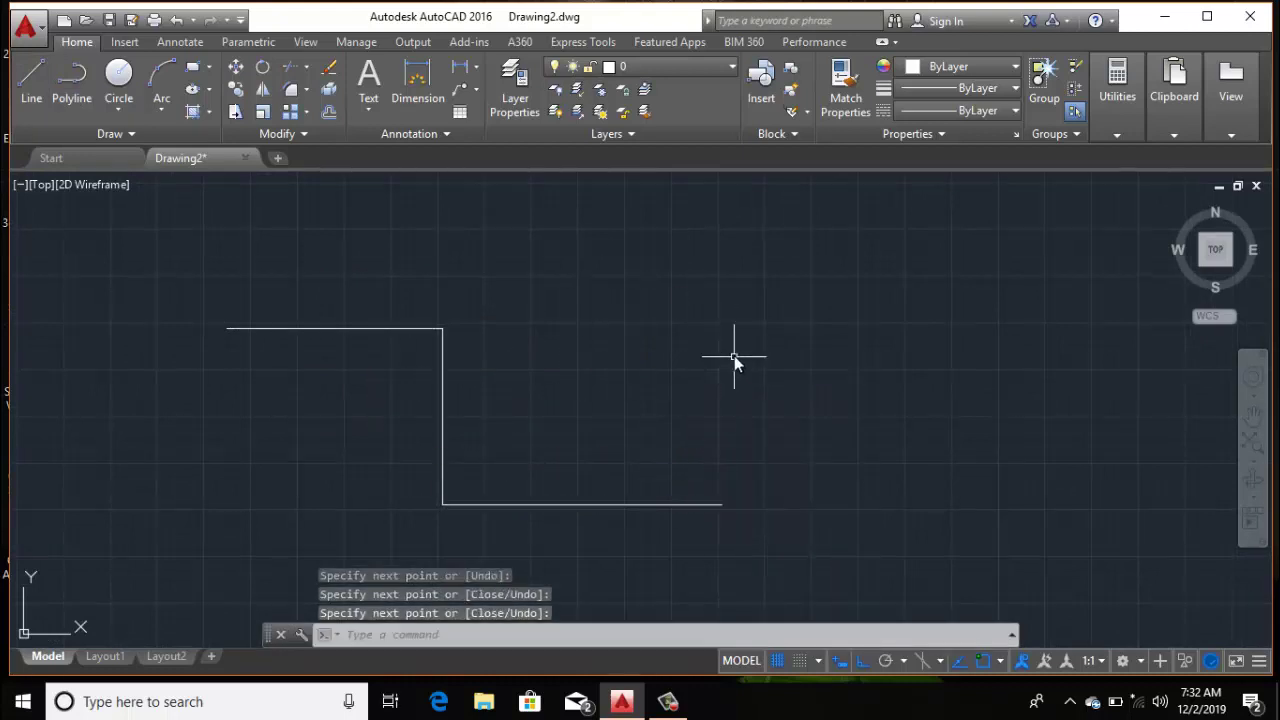
{"action": "middle_click_drag", "start_coordinate": [734, 356], "coordinate": [693, 315]}
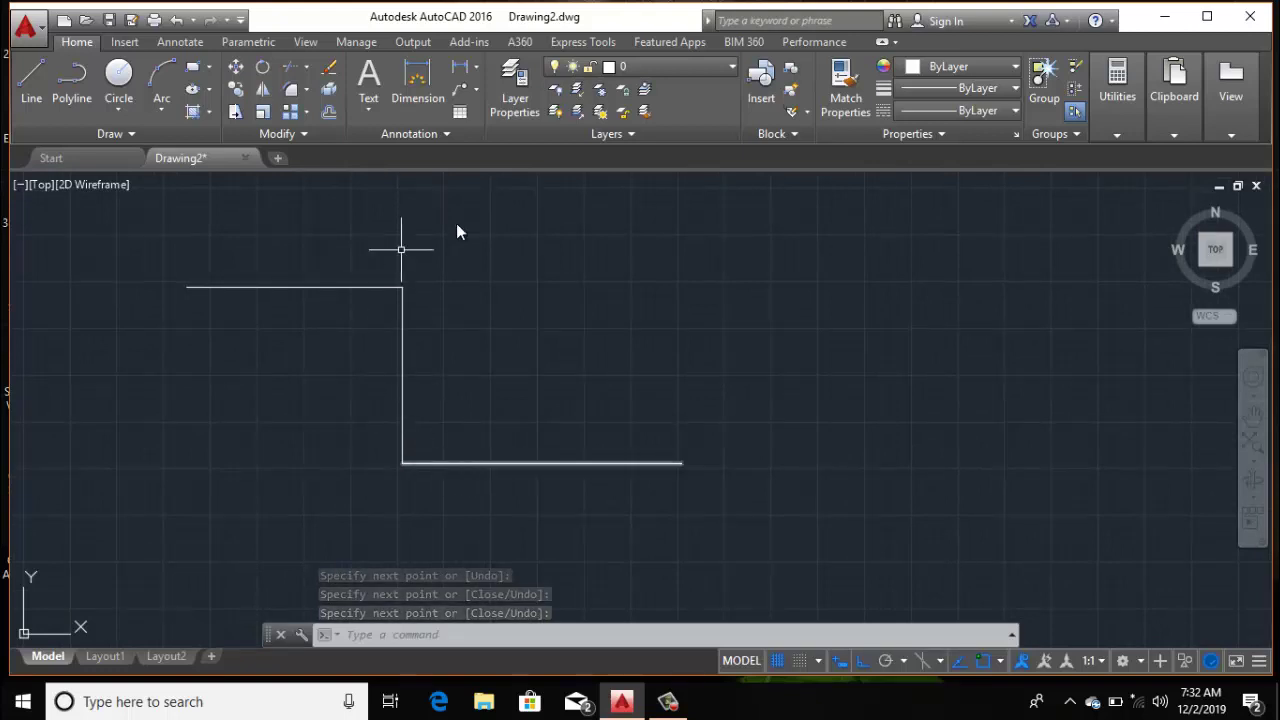
{"action": "left_click", "coordinate": [947, 108]}
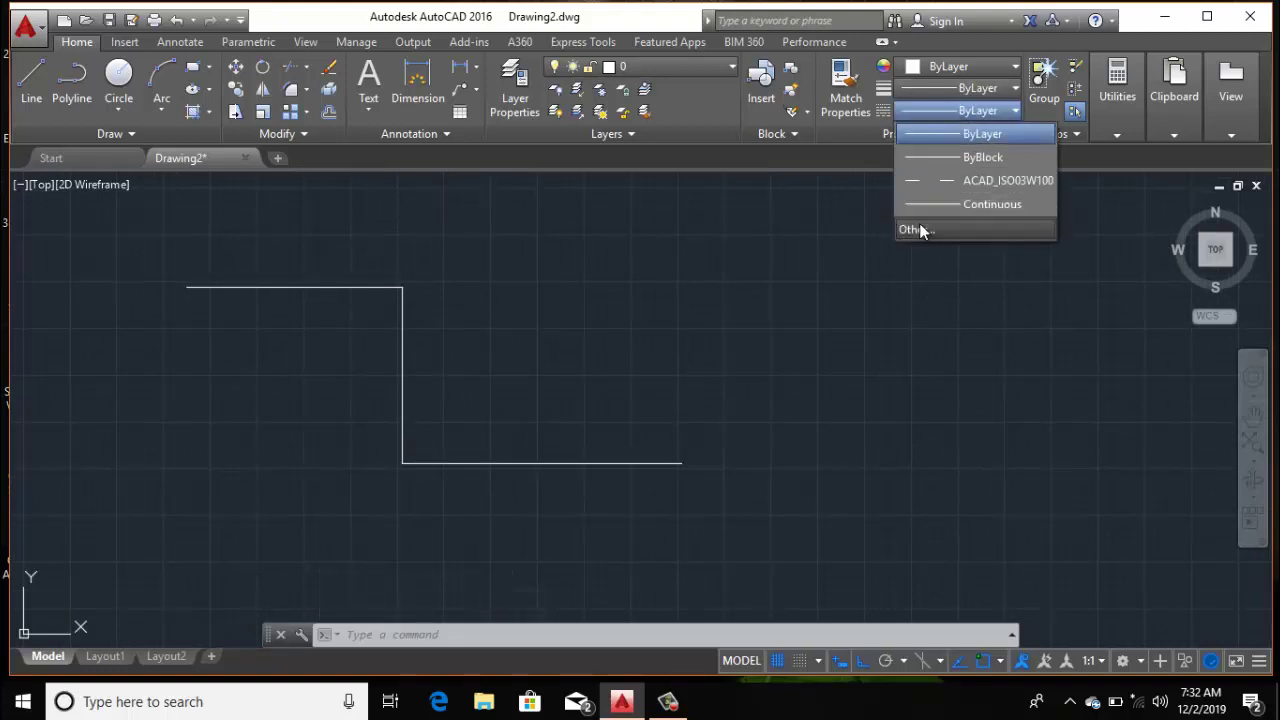
In the Linetype Manager's Load list, select ACAD_ISO02W100 through ACAD_ISO08W100.
{"action": "left_click", "coordinate": [916, 229]}
{"action": "left_click", "coordinate": [788, 194]}
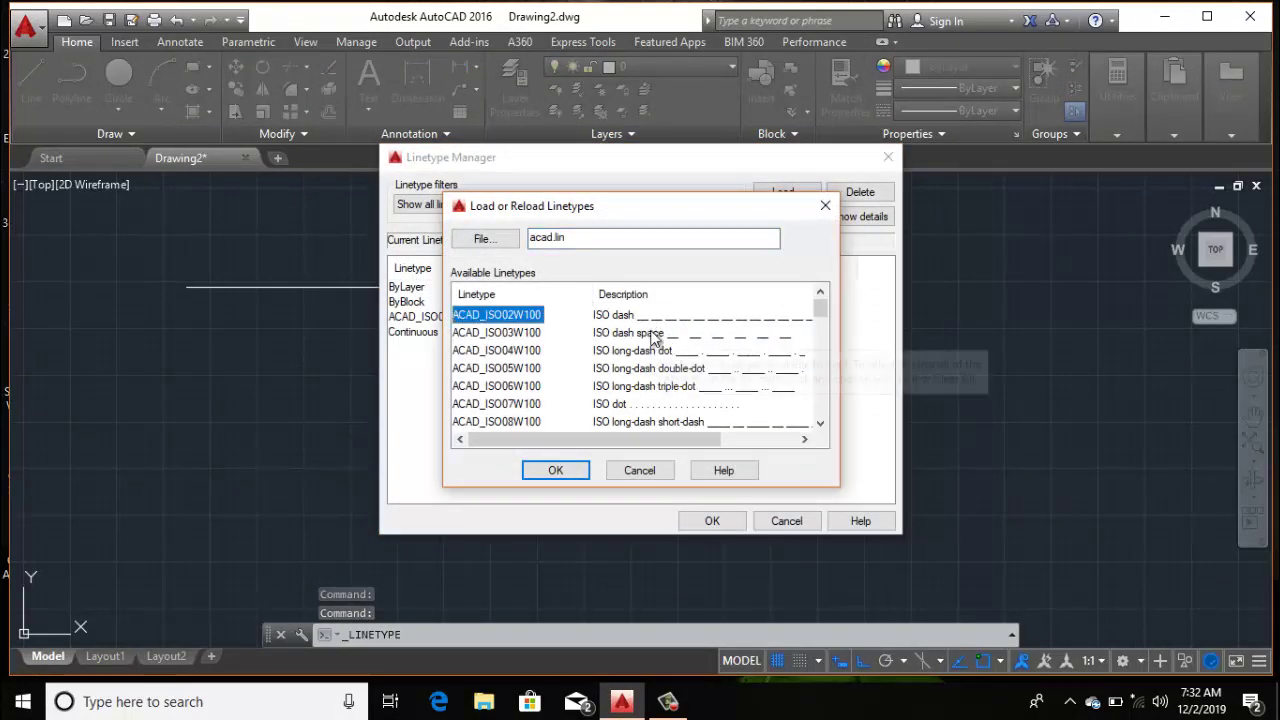
{"action": "left_click", "coordinate": [652, 334]}
{"action": "left_click", "coordinate": [652, 352]}
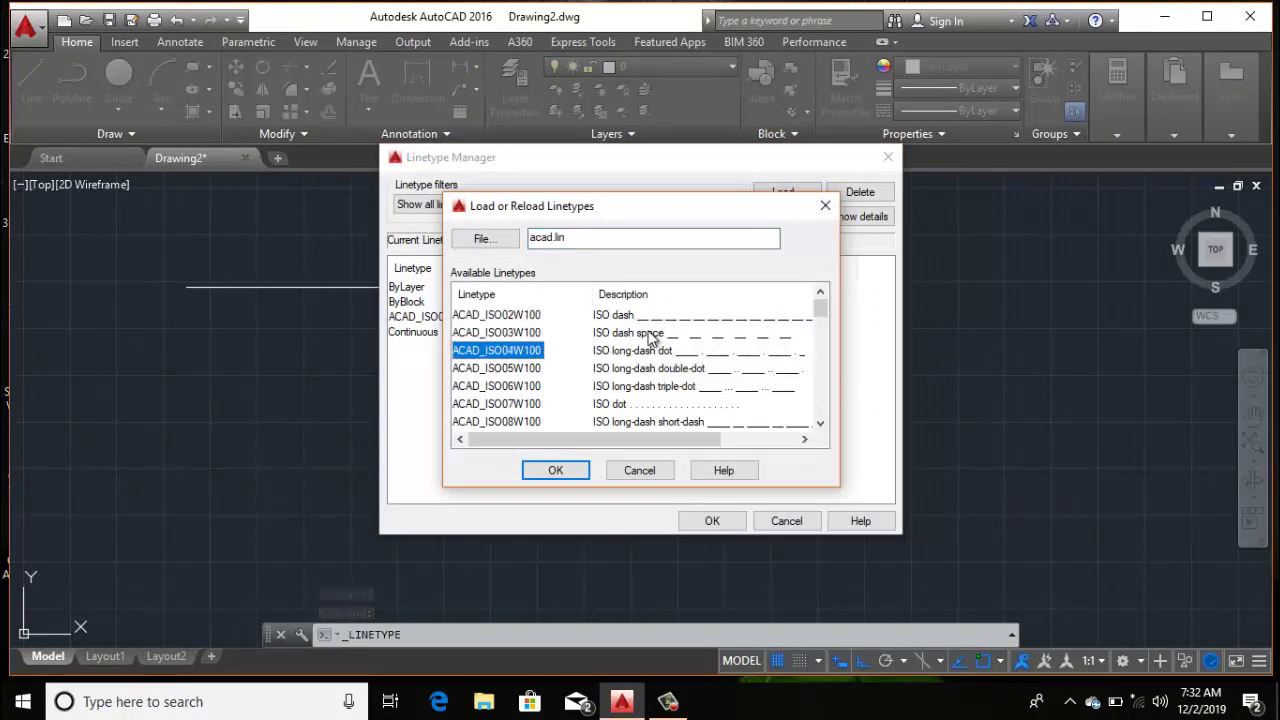
{"action": "left_click", "coordinate": [652, 334], "text": "ctrl"}
{"action": "left_click", "coordinate": [652, 316], "text": "ctrl"}
{"action": "left_click", "coordinate": [646, 370], "text": "ctrl"}
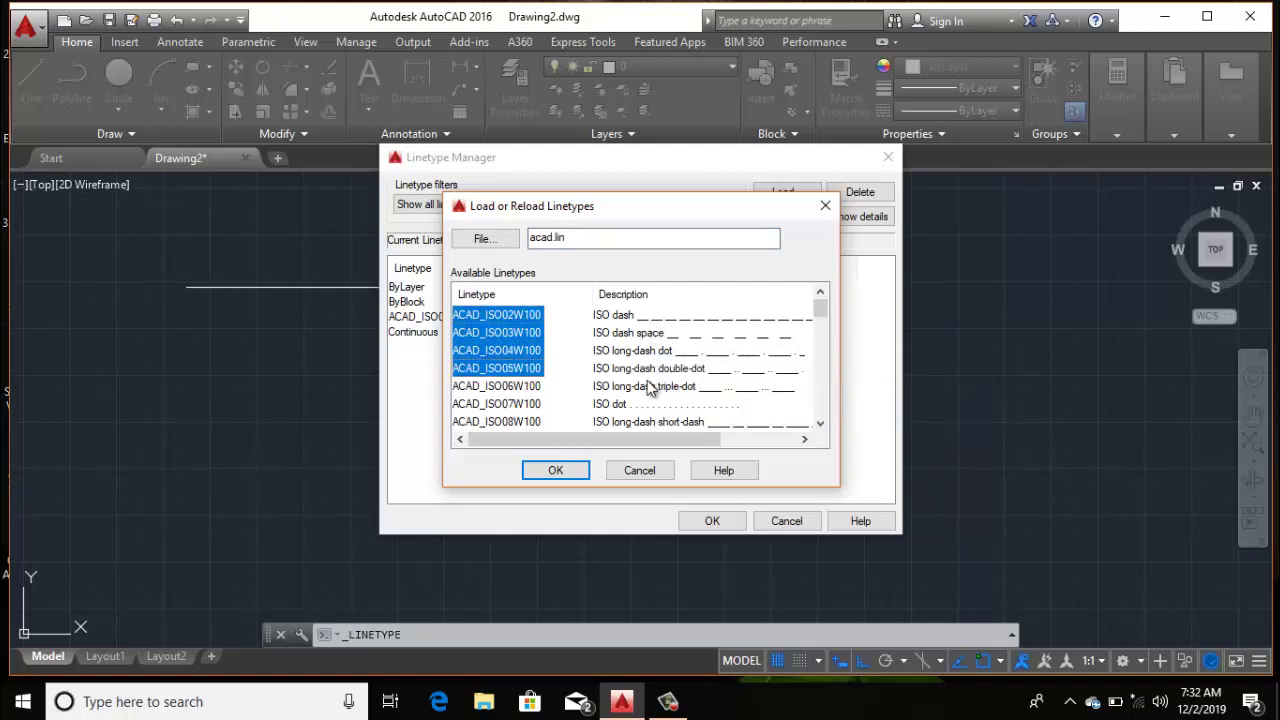
{"action": "left_click", "coordinate": [648, 388], "text": "ctrl"}
{"action": "left_click", "coordinate": [639, 403], "text": "ctrl"}
{"action": "left_click", "coordinate": [642, 420], "text": "ctrl"}
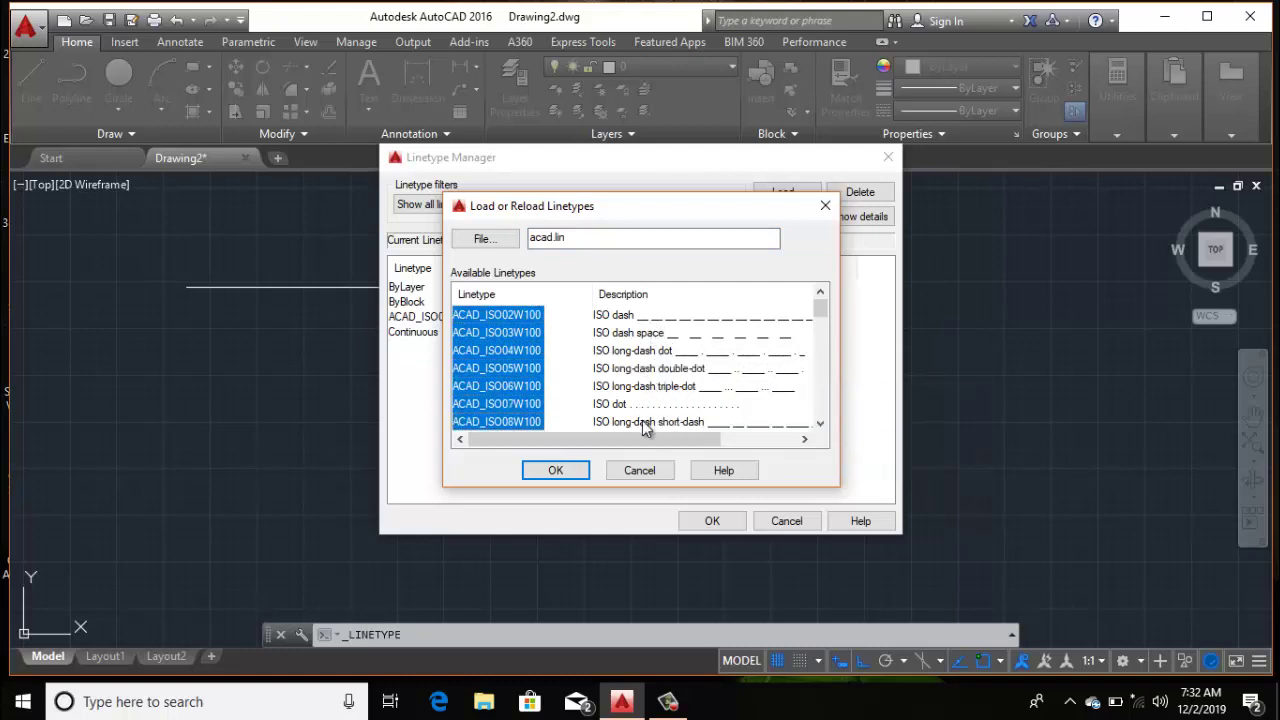
Load the selected linetypes, reload the existing ACAD_ISO03W100, and close the manager.
{"action": "scroll", "coordinate": [629, 339], "scroll_direction": "down", "scroll_amount": 3}
{"action": "left_click", "coordinate": [560, 473]}
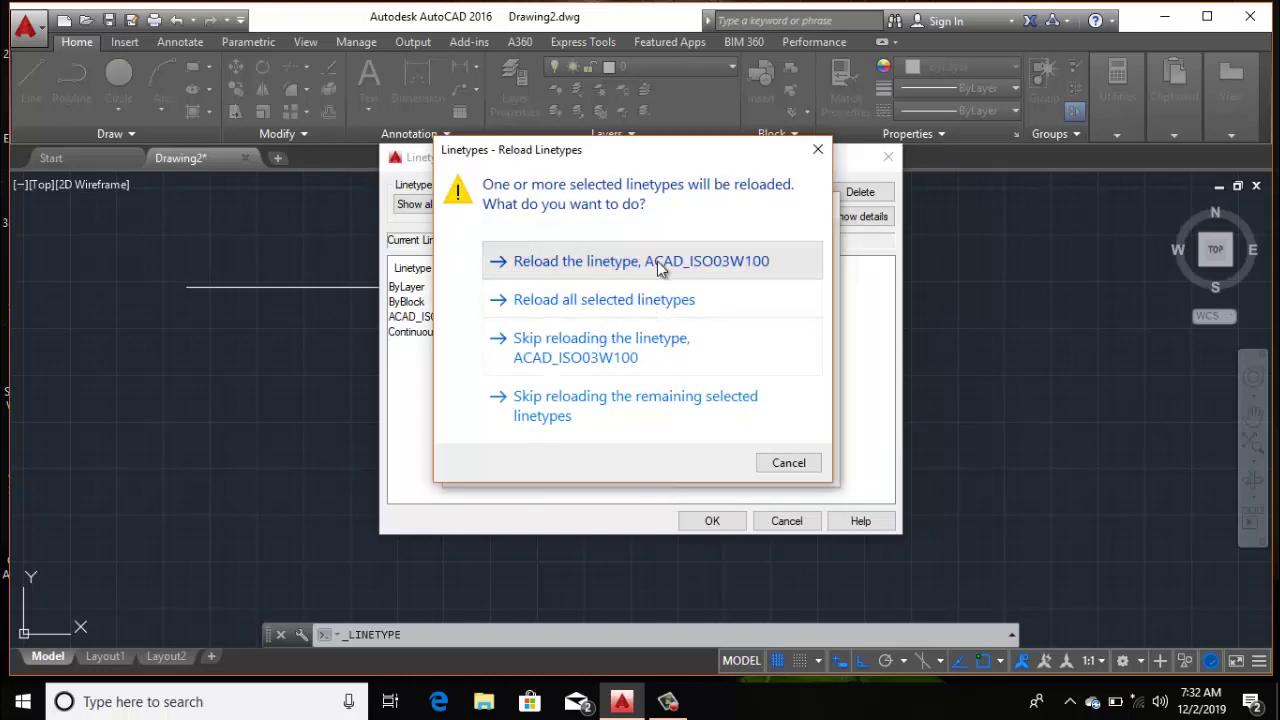
{"action": "left_click", "coordinate": [657, 261]}
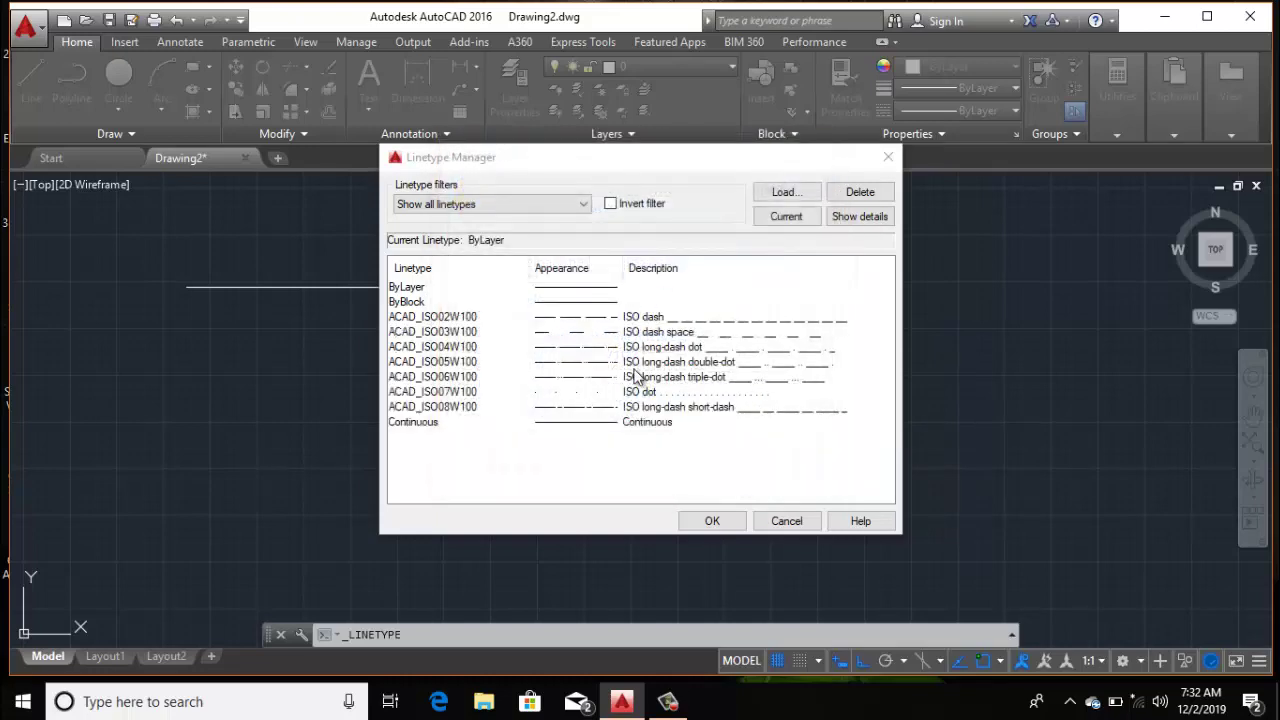
{"action": "left_click", "coordinate": [710, 522]}
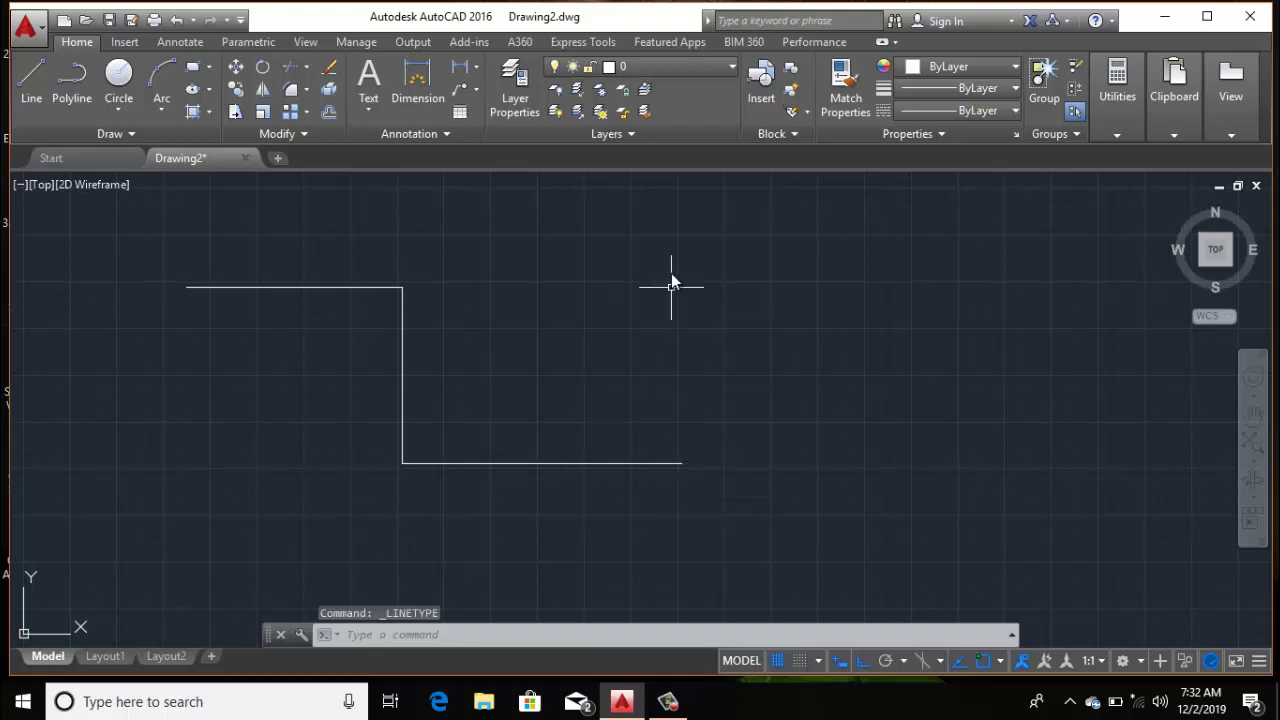
Window-select the three step lines and assign them the ACAD_ISO02W100 linetype.
{"action": "left_click", "coordinate": [672, 256]}
{"action": "left_click", "coordinate": [268, 530]}
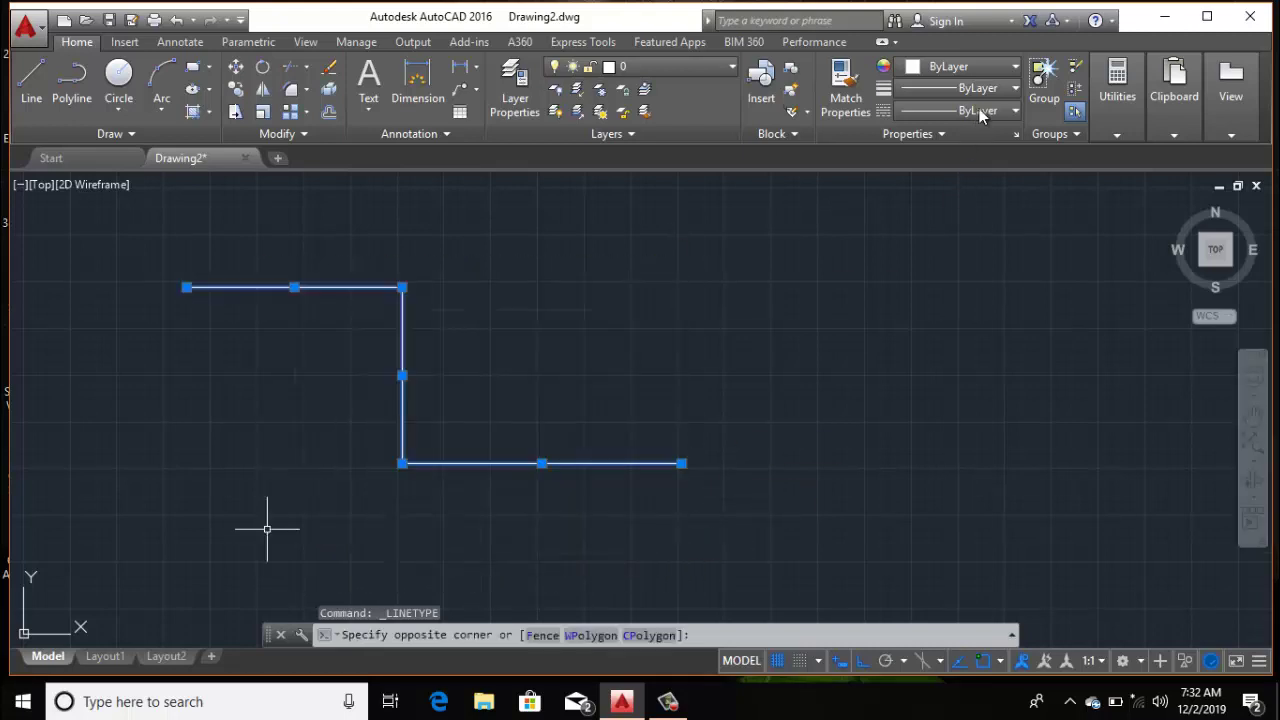
{"action": "left_click", "coordinate": [936, 110]}
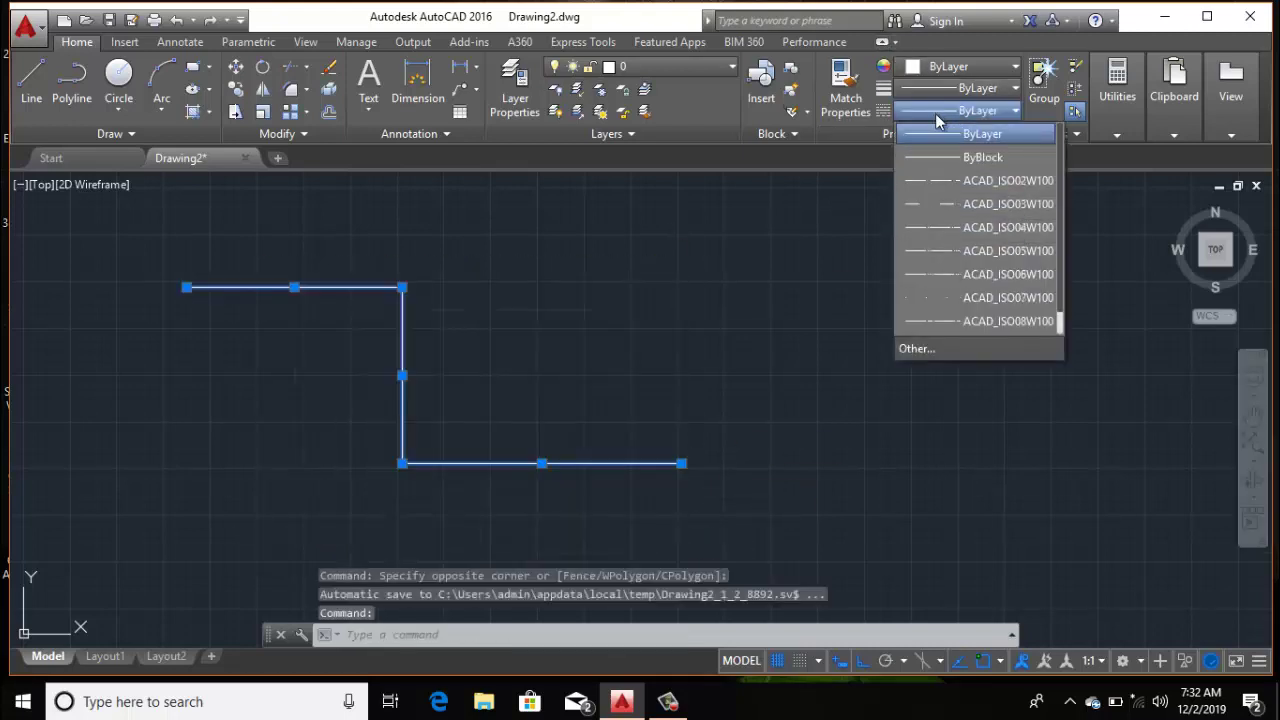
{"action": "left_click", "coordinate": [945, 180]}
{"action": "scroll", "coordinate": [574, 460], "scroll_direction": "up", "scroll_amount": 3}
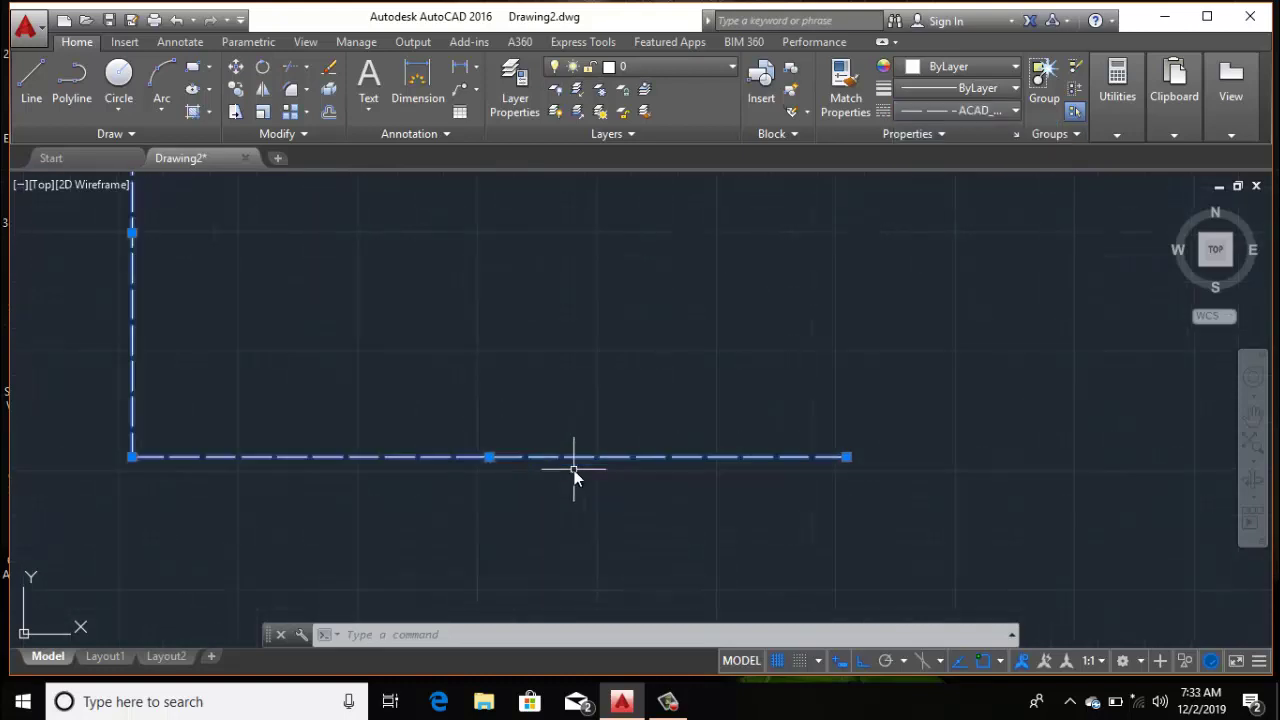
{"action": "scroll", "coordinate": [578, 450], "scroll_direction": "up", "scroll_amount": 2}
{"action": "key", "text": "Escape"}
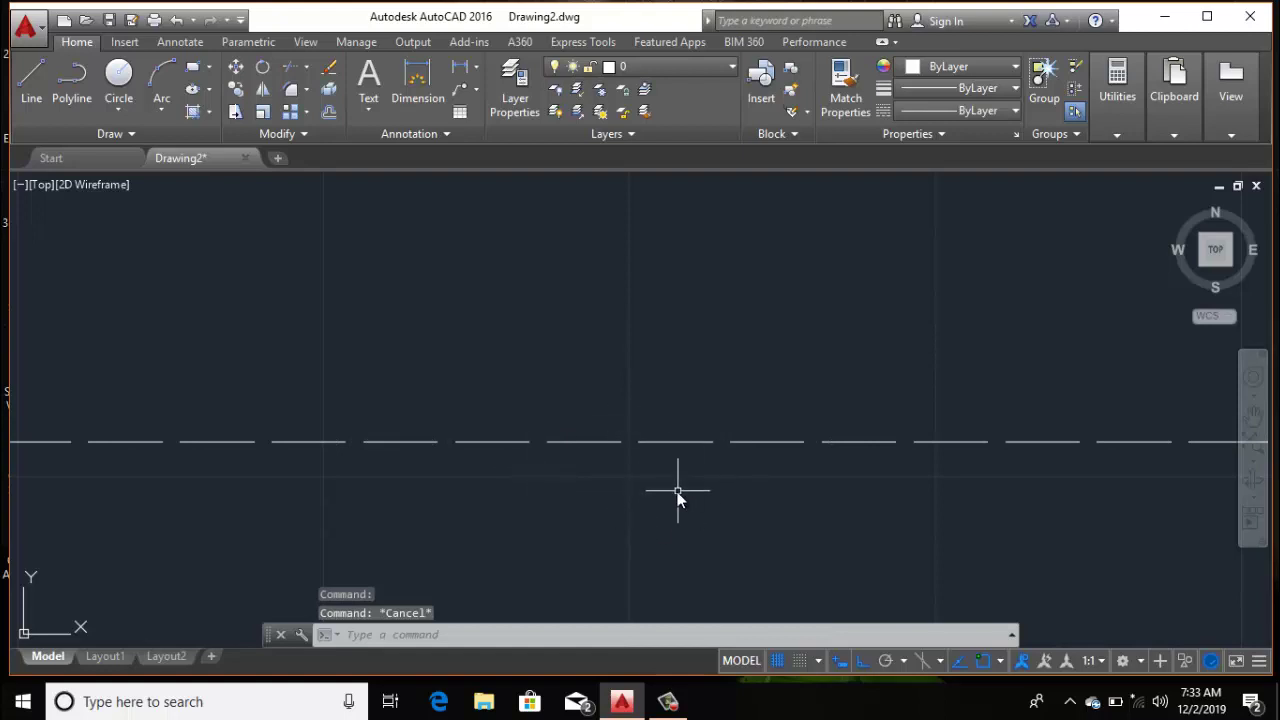
{"action": "scroll", "coordinate": [650, 410], "scroll_direction": "down", "scroll_amount": 4}
{"action": "scroll", "coordinate": [643, 400], "scroll_direction": "down", "scroll_amount": 2}
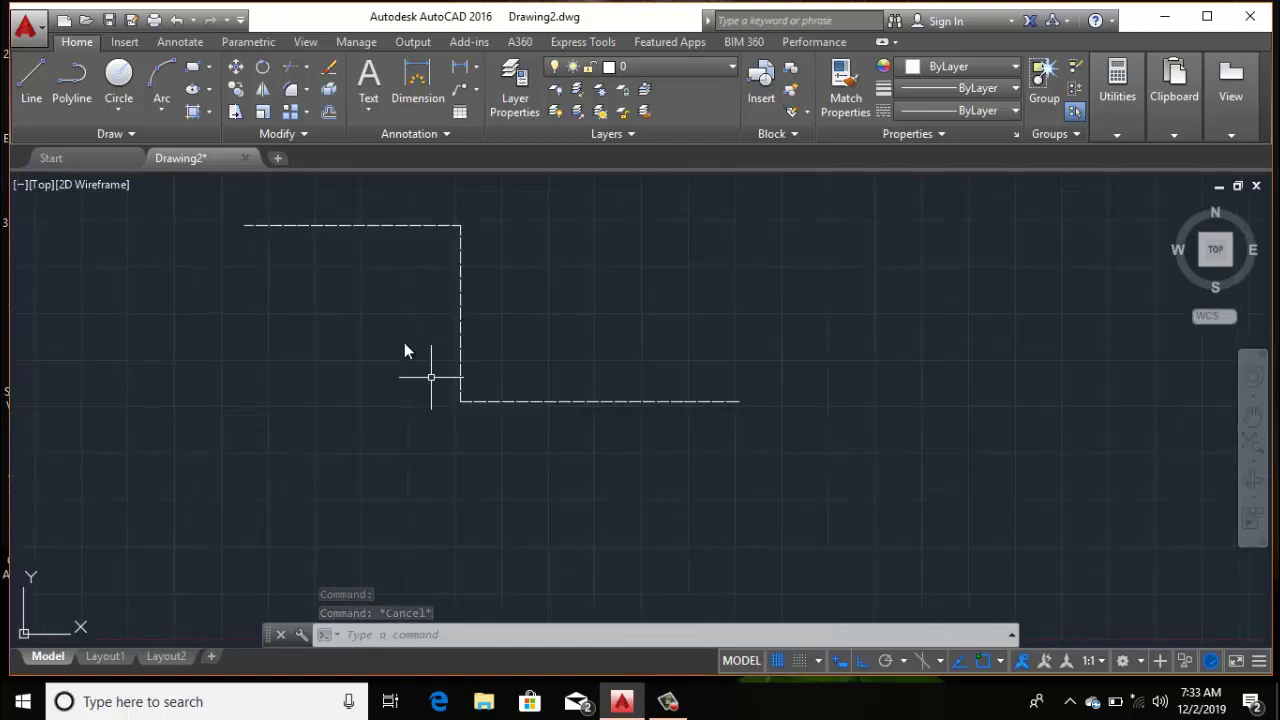
{"action": "middle_click_drag", "start_coordinate": [603, 380], "coordinate": [596, 422]}
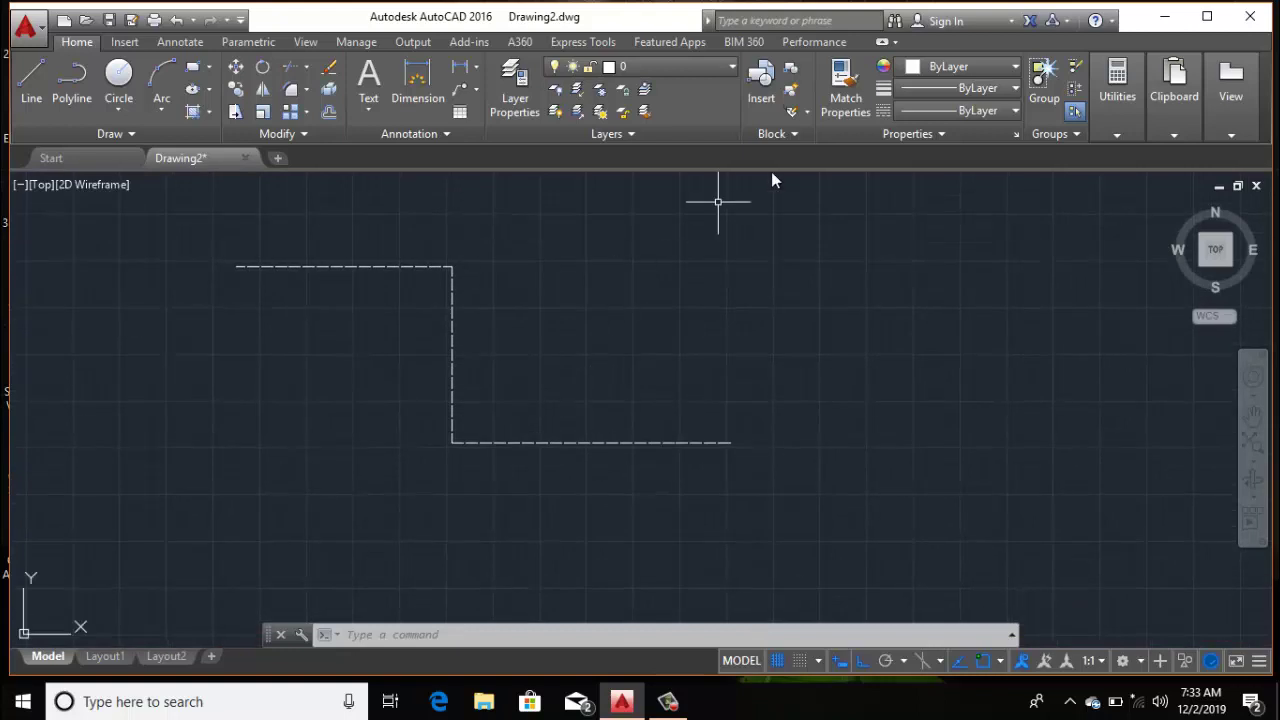
{"action": "left_click", "coordinate": [950, 111]}
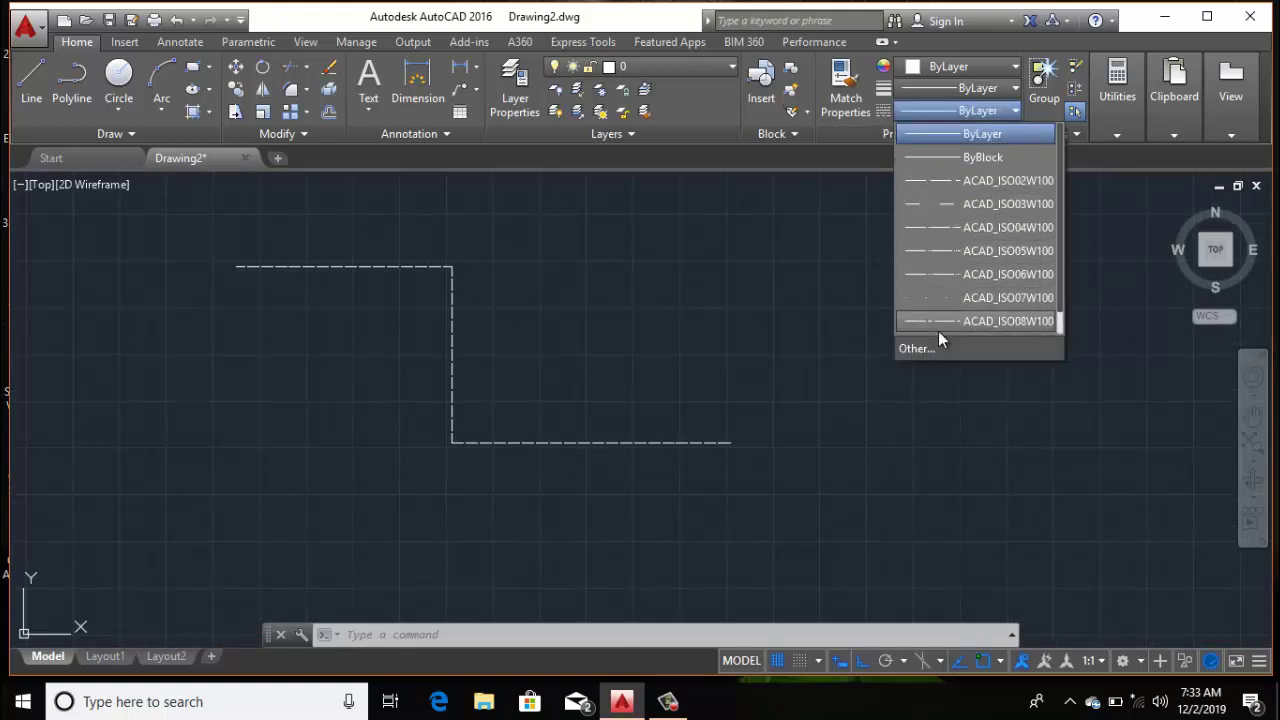
{"action": "scroll", "coordinate": [940, 300], "scroll_direction": "down", "scroll_amount": 1}
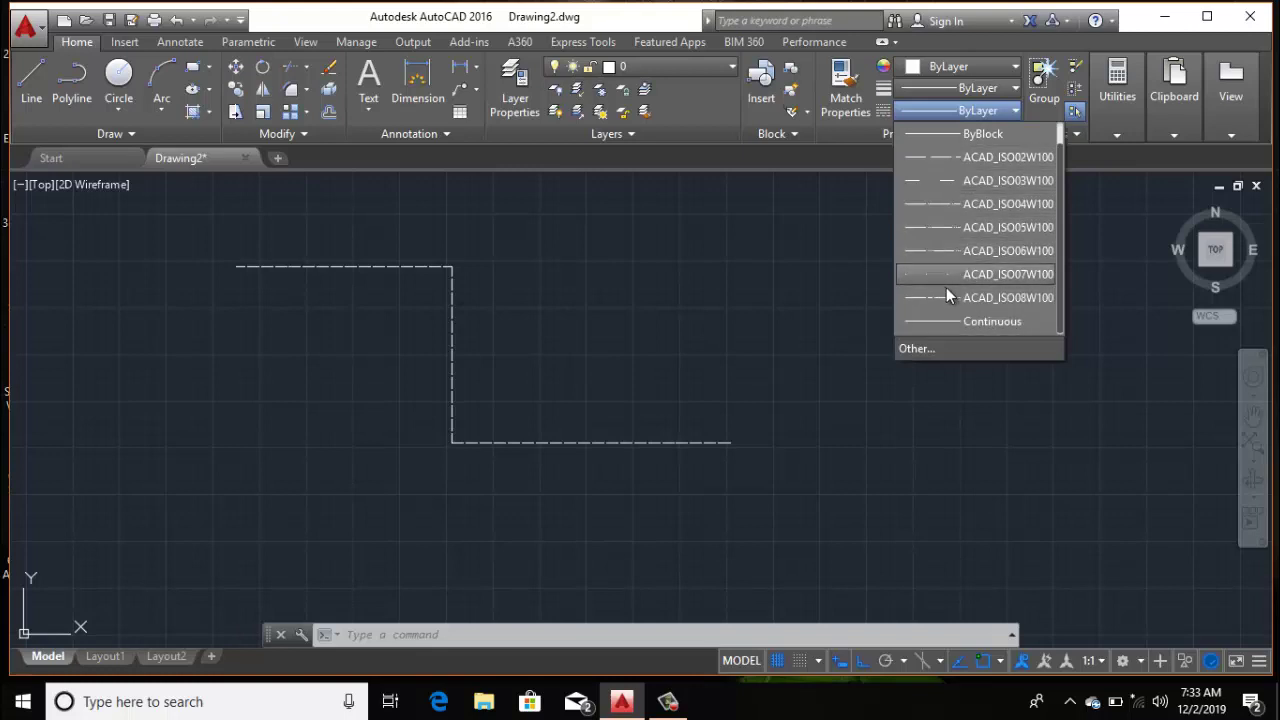
{"action": "left_click", "coordinate": [799, 280]}
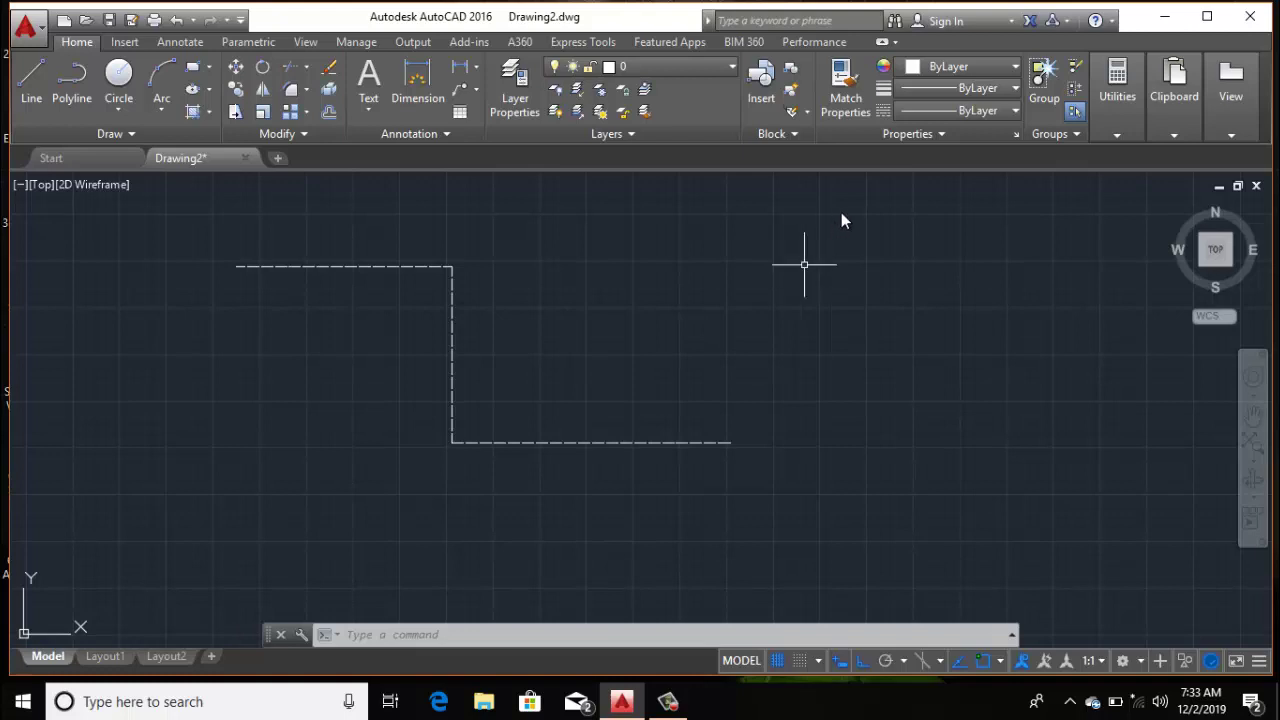
{"action": "left_click", "coordinate": [673, 704]}
{"action": "left_click", "coordinate": [670, 703]}
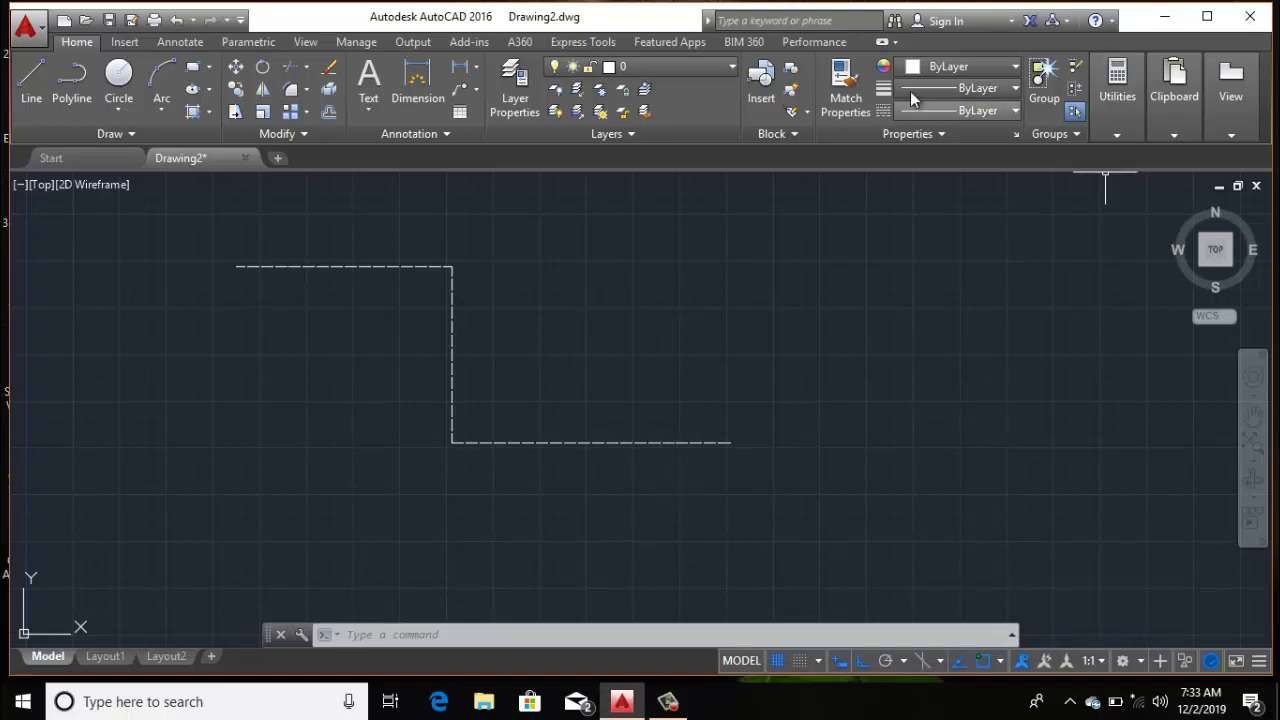
Add new layers Layer1 and Layer2 in the Layer Properties Manager.
{"action": "left_click", "coordinate": [524, 92]}
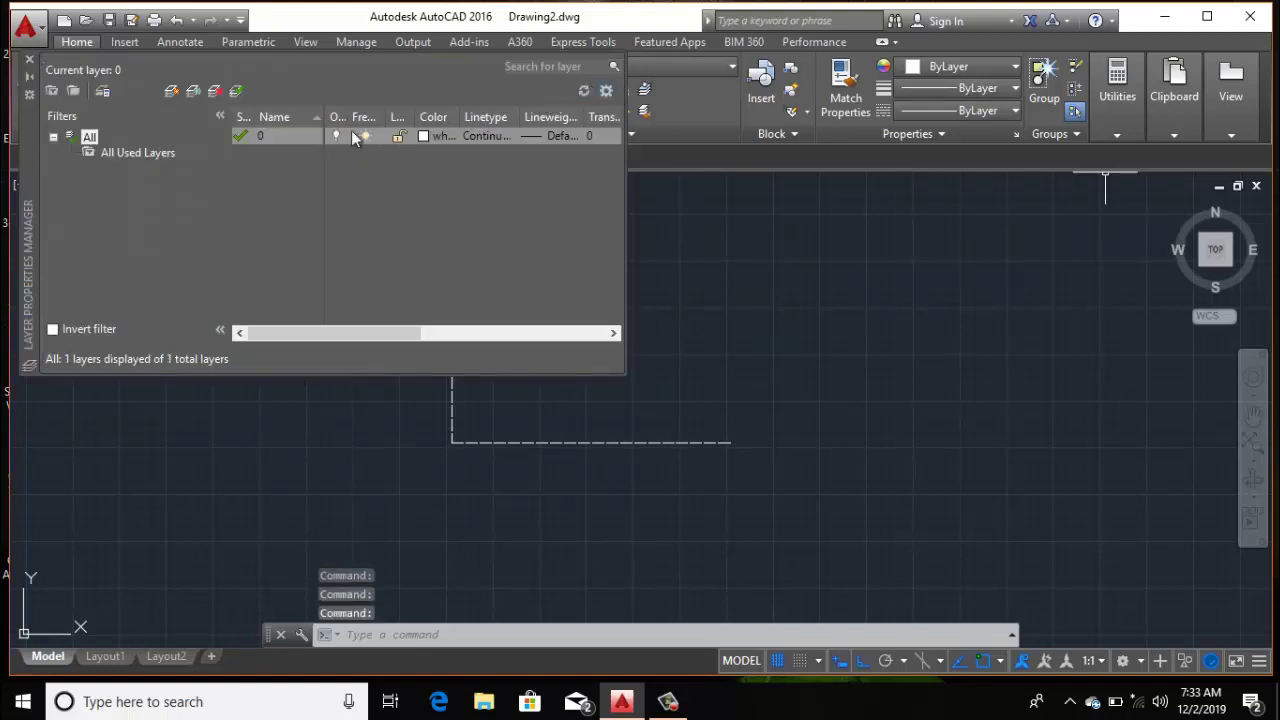
{"action": "left_click", "coordinate": [171, 92]}
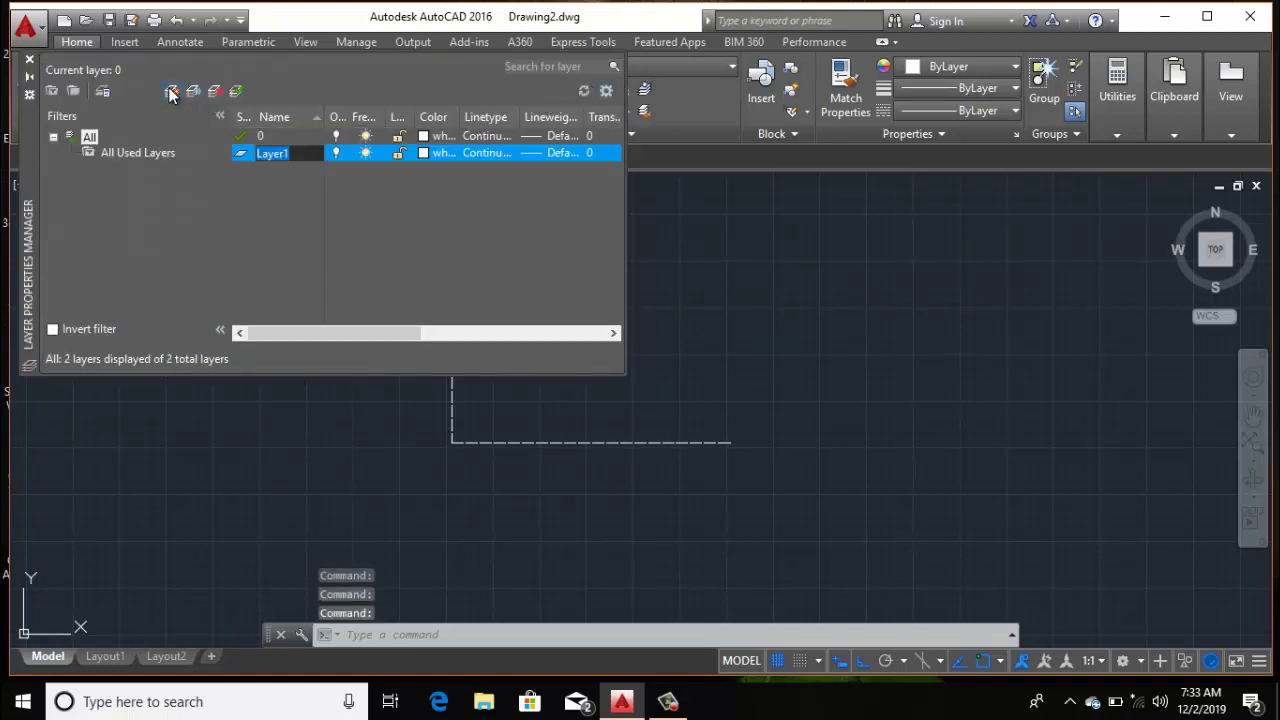
{"action": "left_click", "coordinate": [29, 60]}
Review the Layer and Linetype dropdowns, leaving the linetype at ByLayer.
{"action": "left_click", "coordinate": [680, 68]}
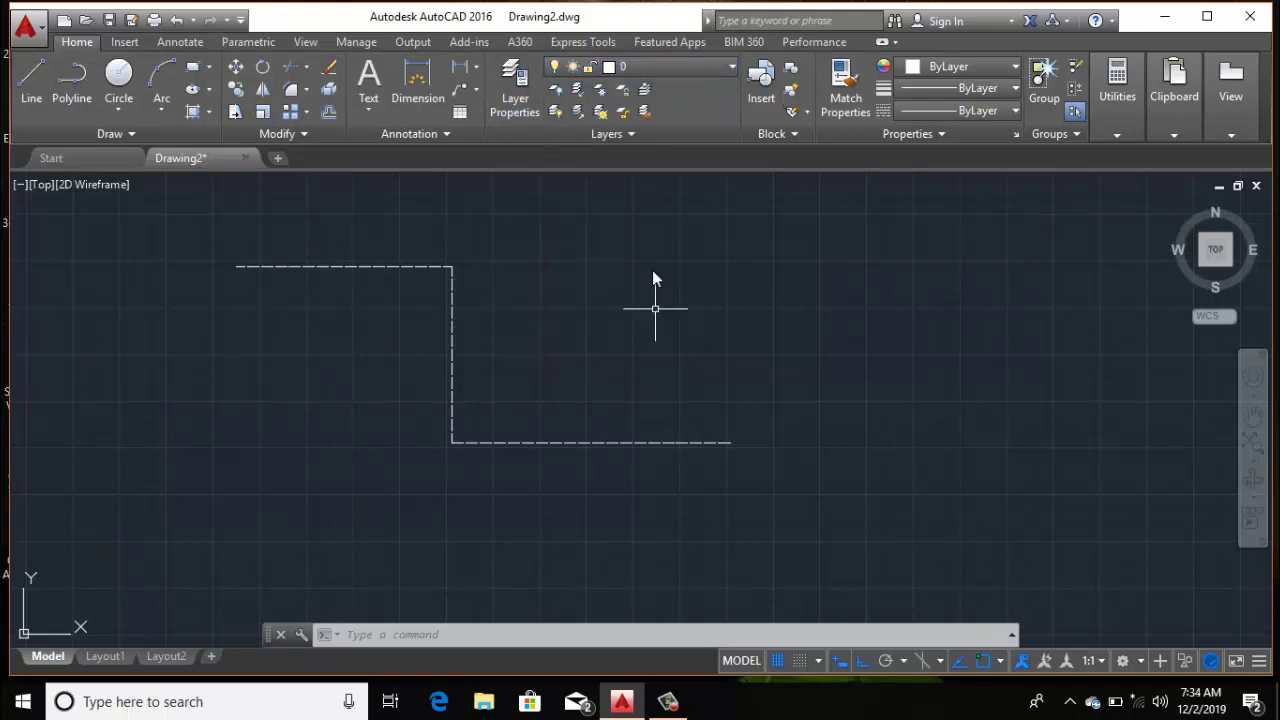
{"action": "left_click", "coordinate": [680, 66]}
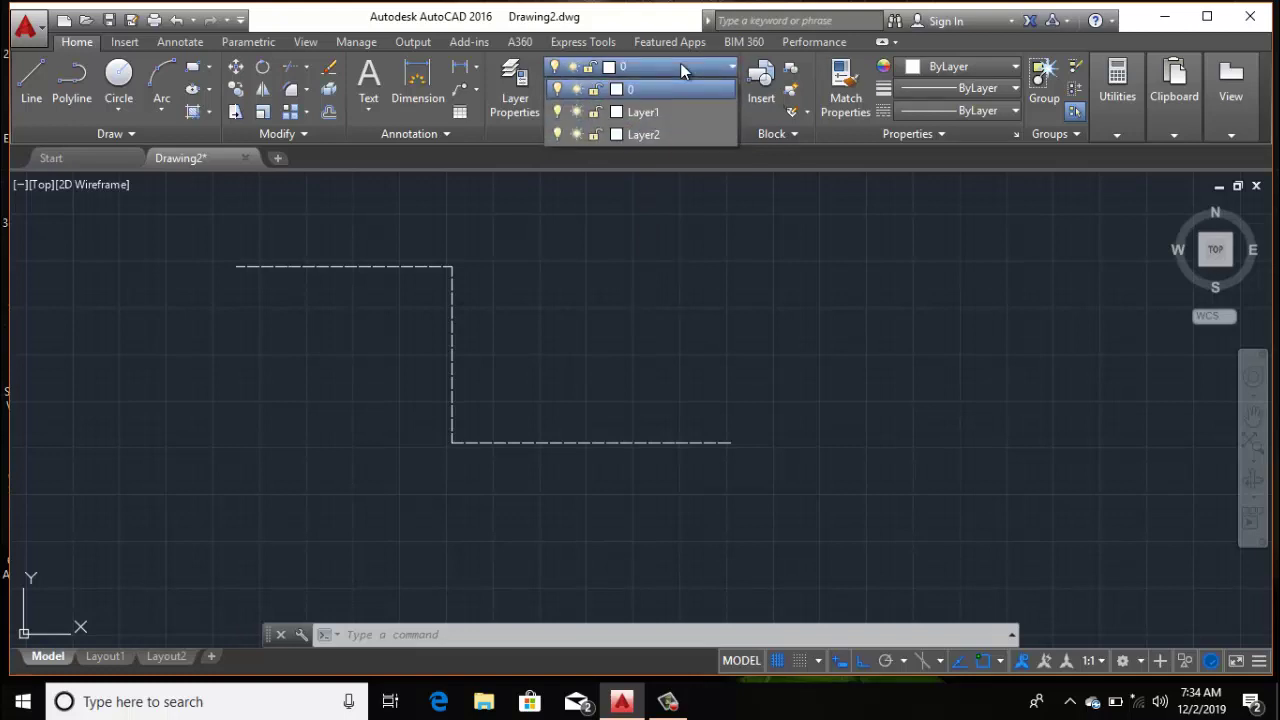
{"action": "left_click", "coordinate": [680, 66]}
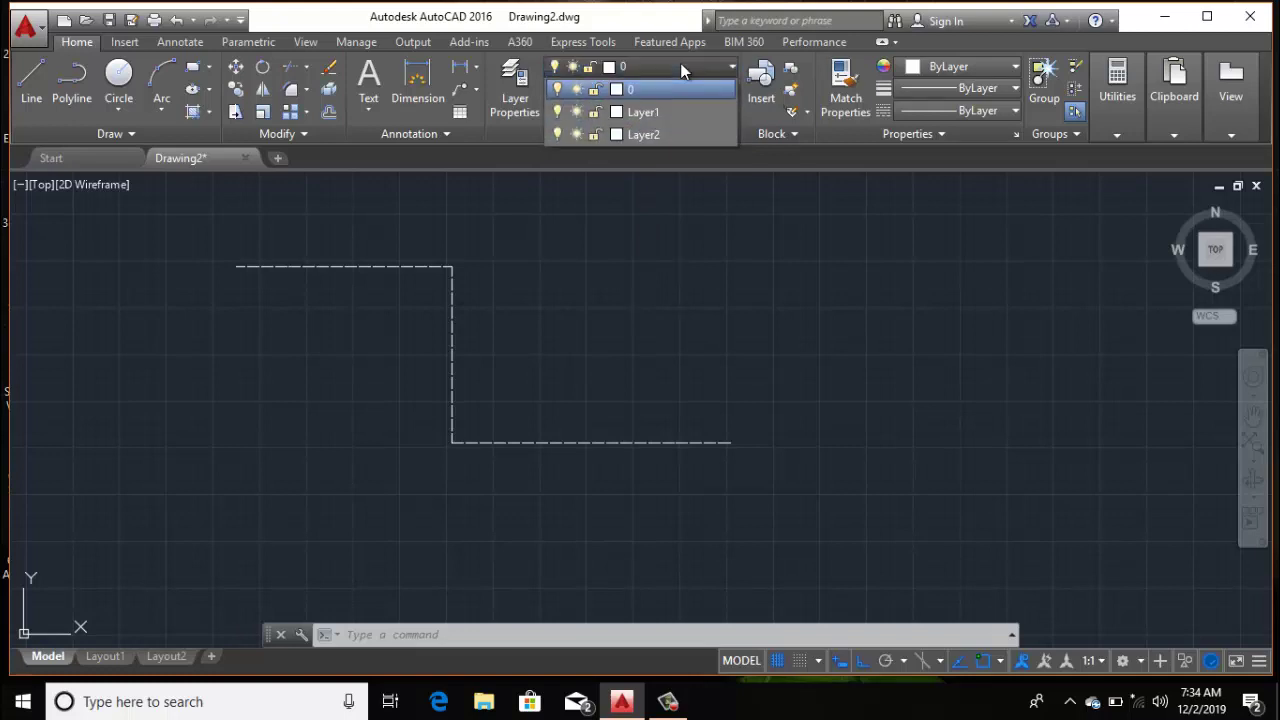
{"action": "left_click", "coordinate": [930, 110]}
{"action": "left_click", "coordinate": [930, 108]}
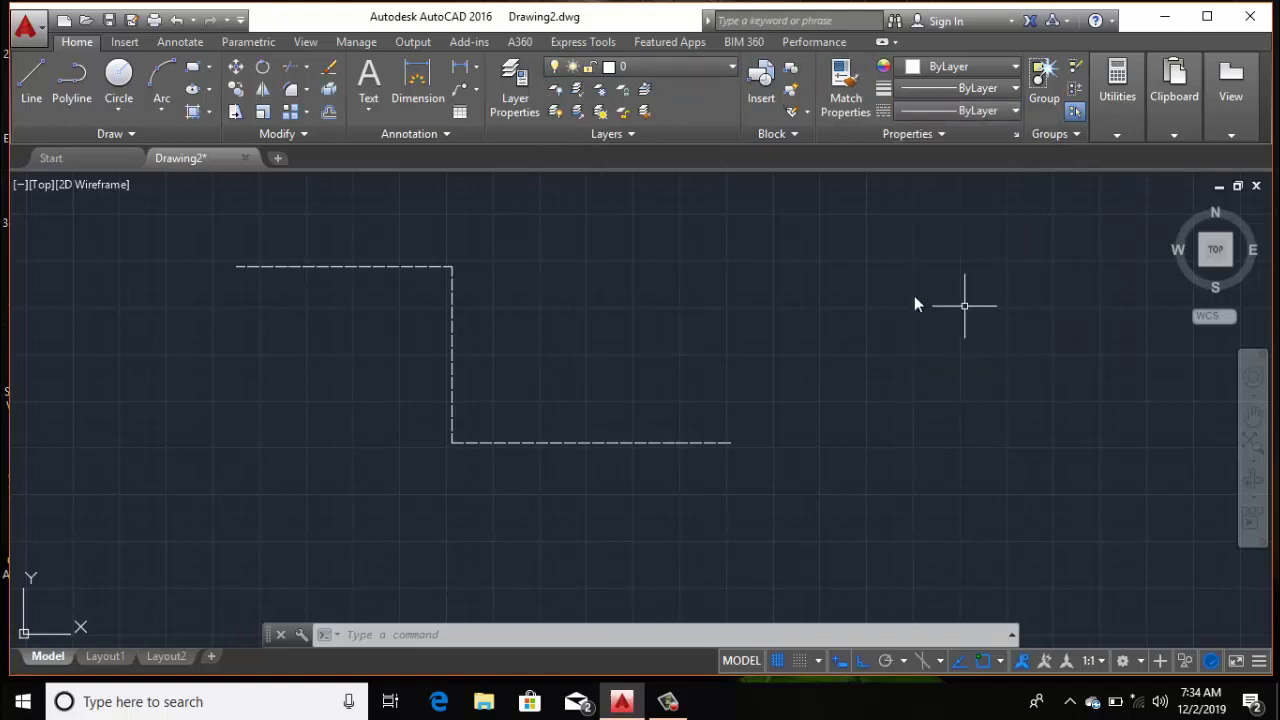
{"action": "middle_click_drag", "start_coordinate": [852, 287], "coordinate": [804, 315]}
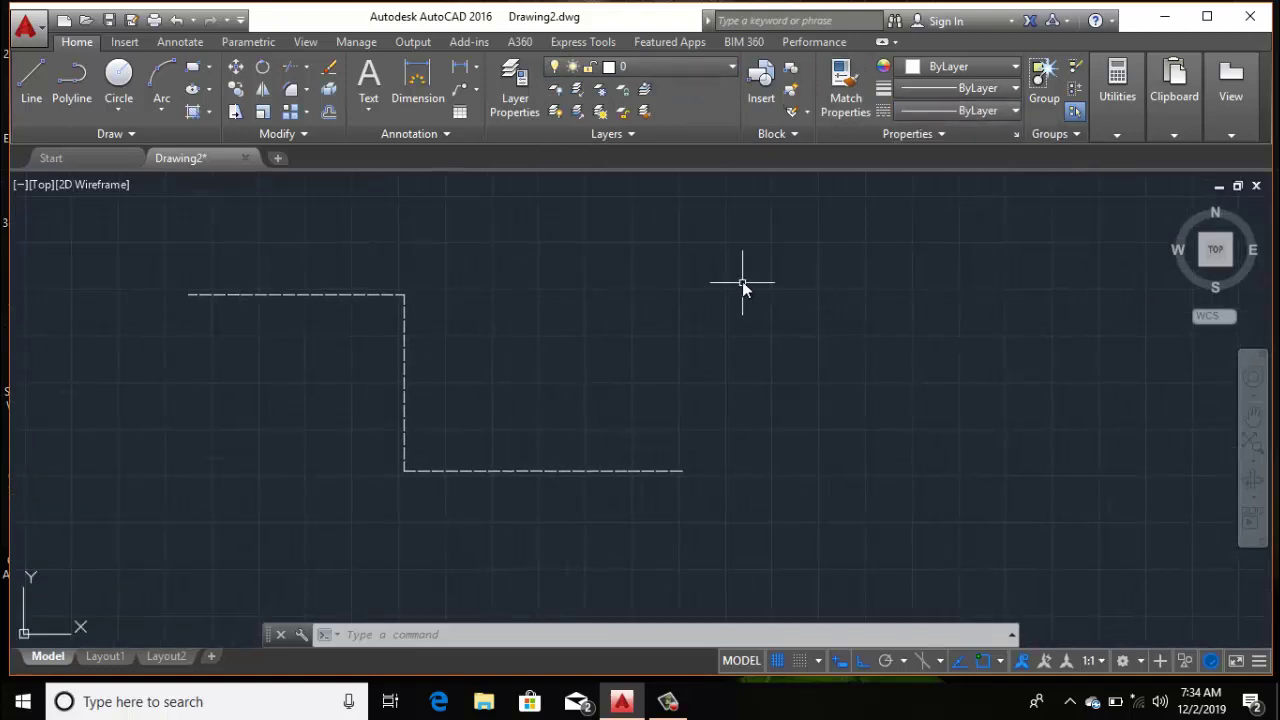
Open Purge with PU and purge the unused ACAD_ISO03W100 linetype.
{"action": "type", "text": "PU"}
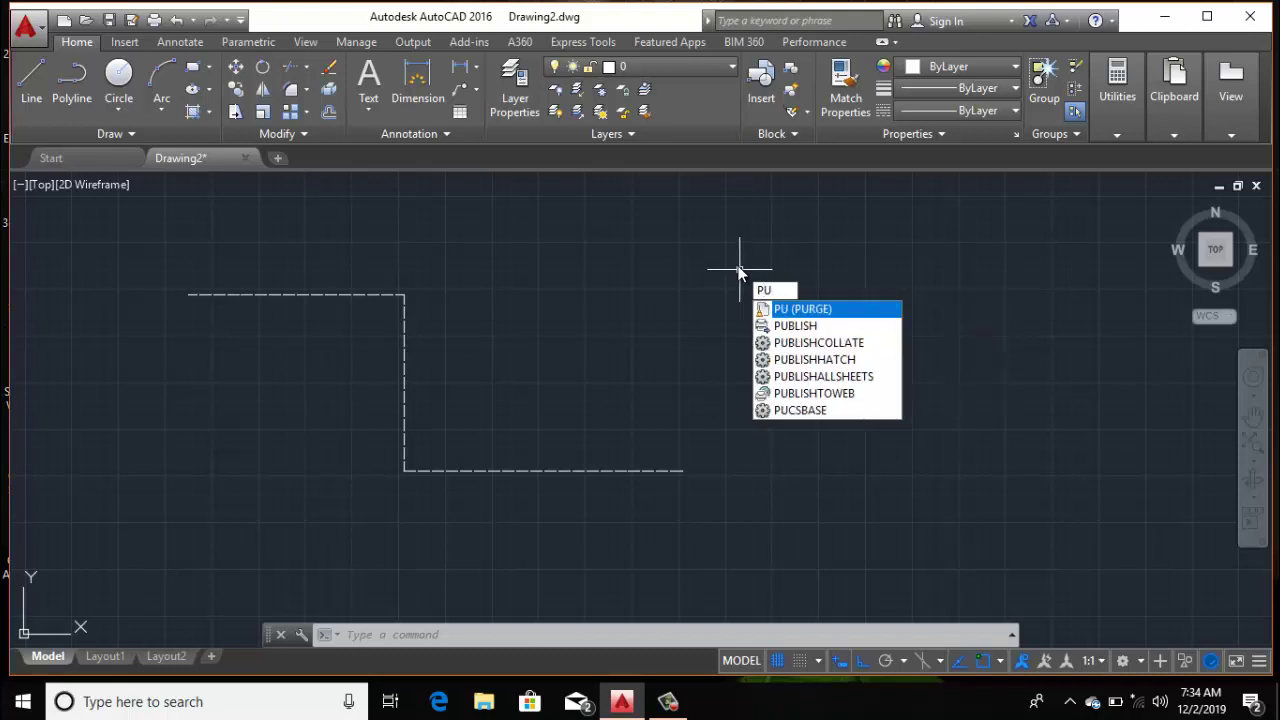
{"action": "key", "text": "Return"}
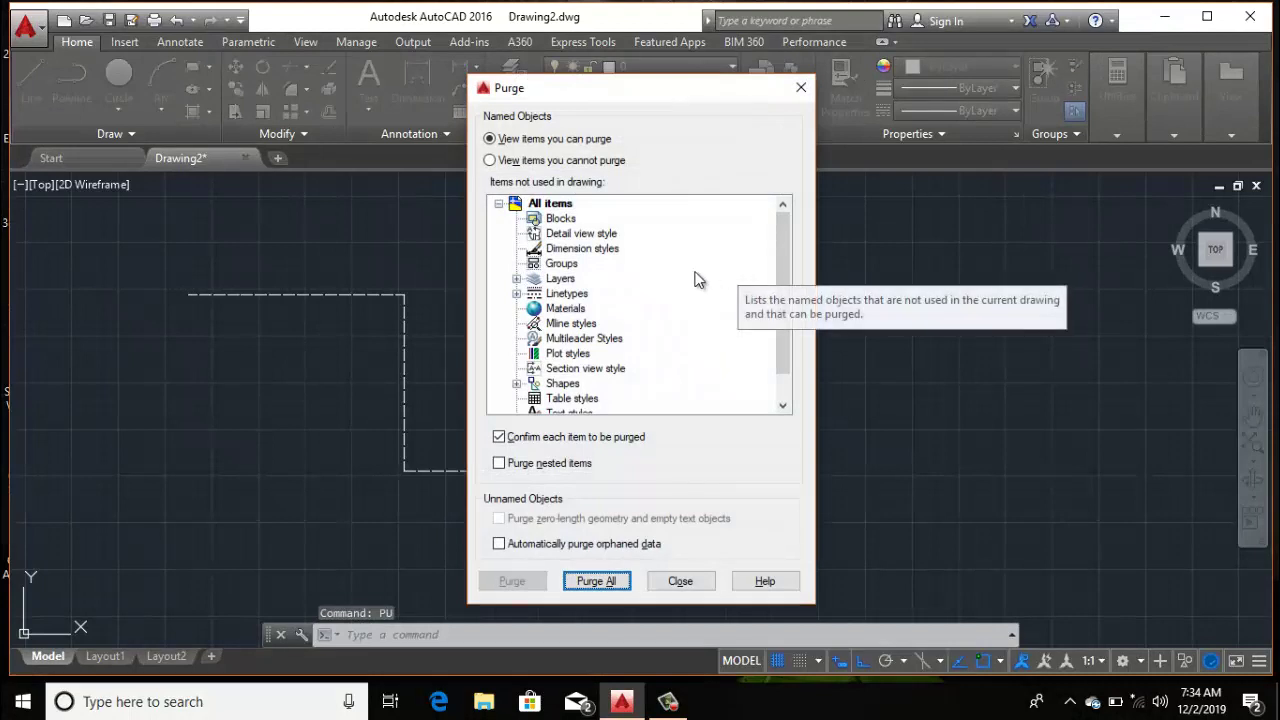
{"action": "left_click", "coordinate": [516, 294]}
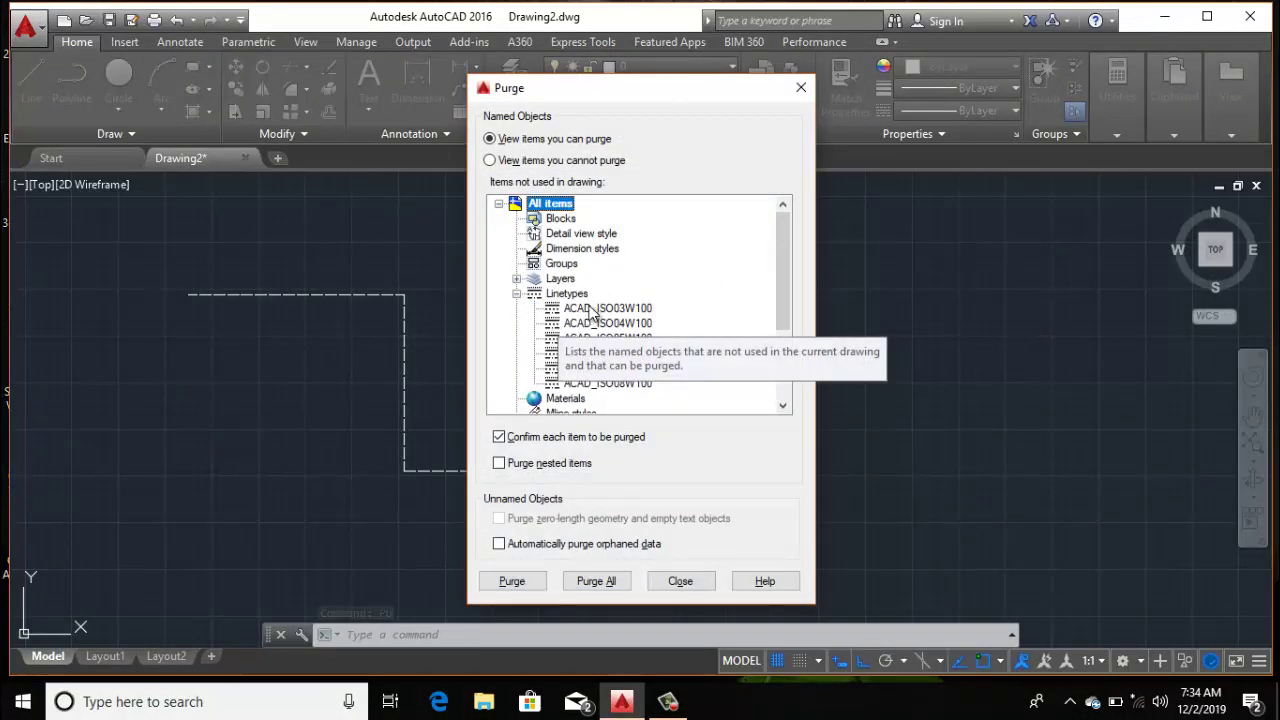
{"action": "left_click", "coordinate": [590, 310]}
{"action": "left_click", "coordinate": [514, 584]}
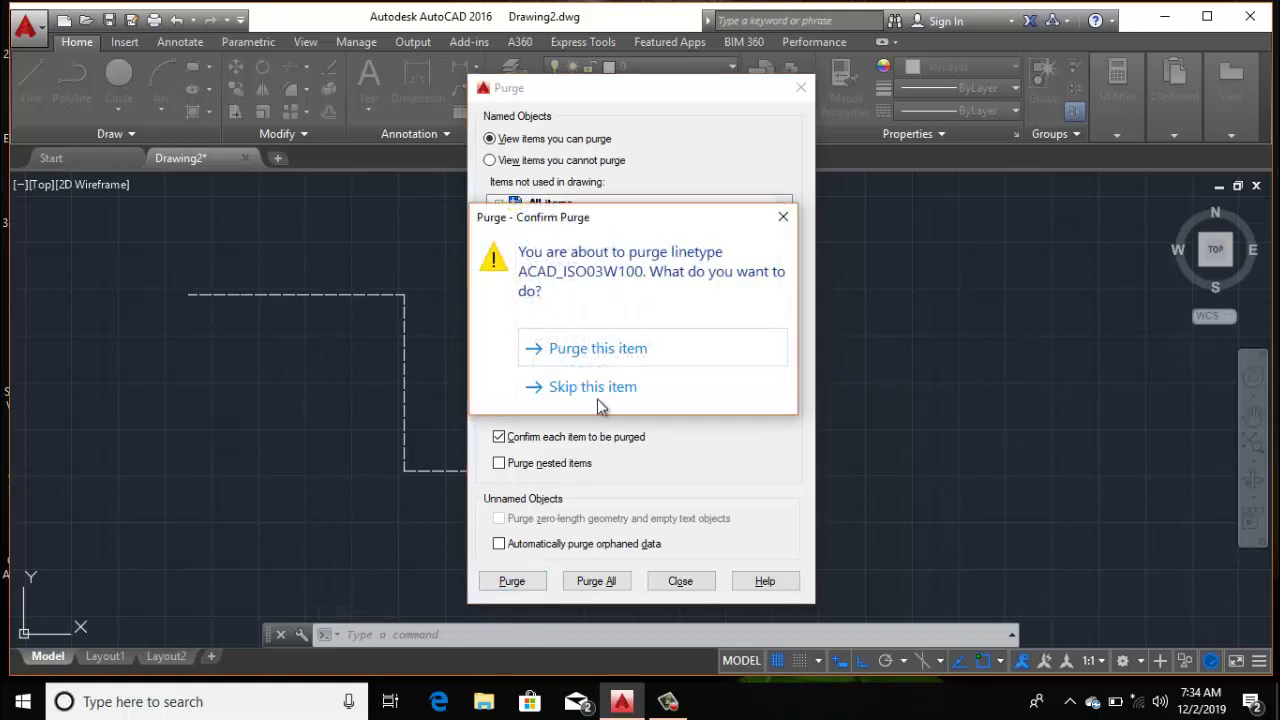
{"action": "left_click", "coordinate": [631, 349]}
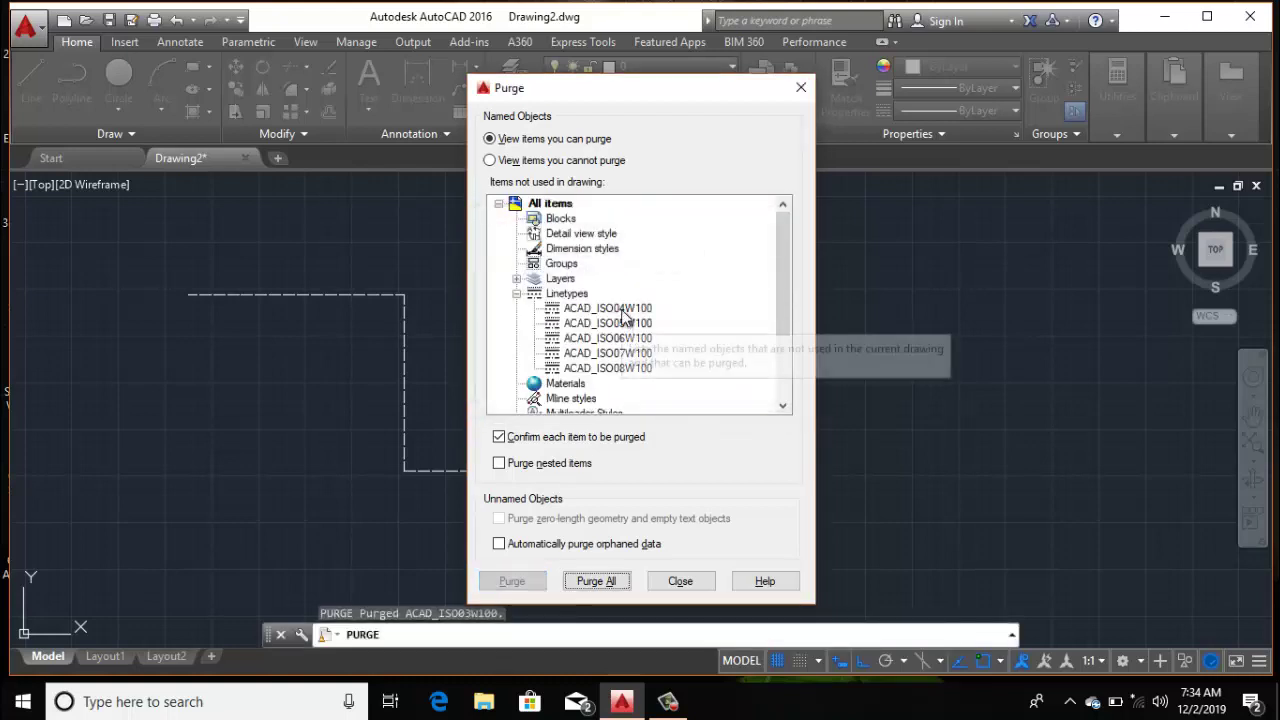
Purge the unused ACAD_ISO04W100 linetype as well.
{"action": "left_click", "coordinate": [628, 309]}
{"action": "left_click", "coordinate": [522, 584]}
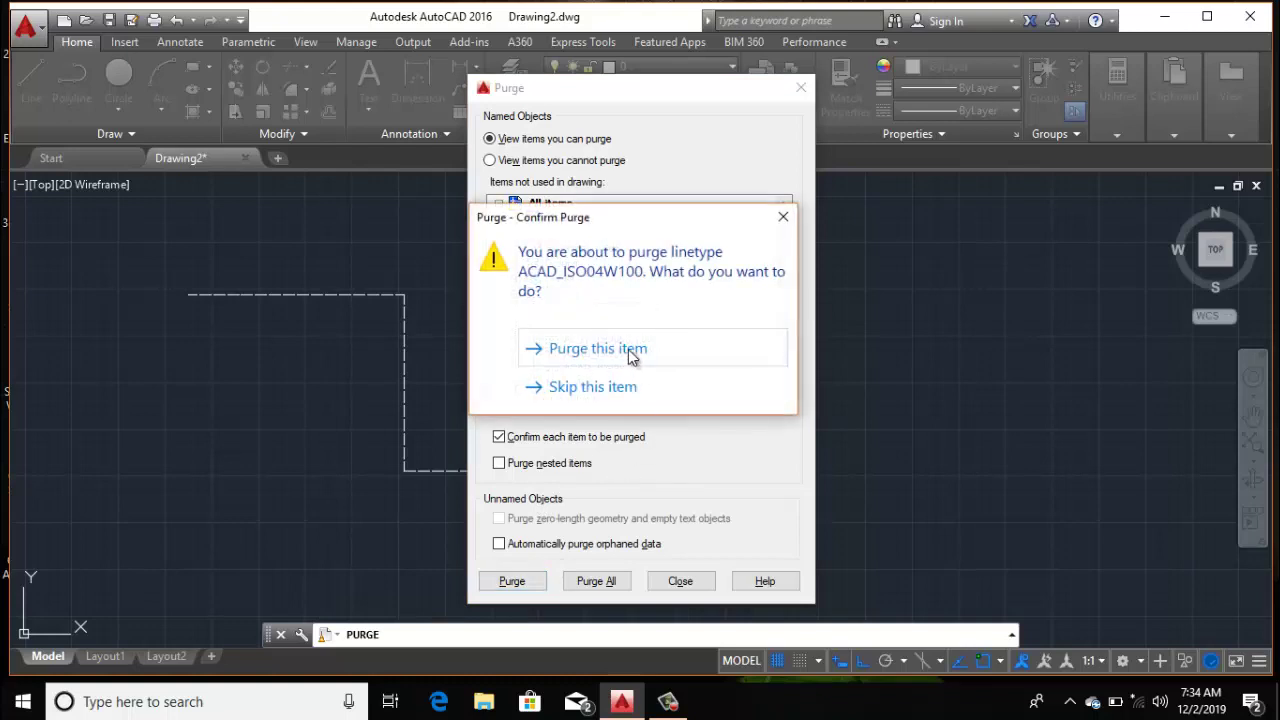
{"action": "left_click", "coordinate": [631, 349]}
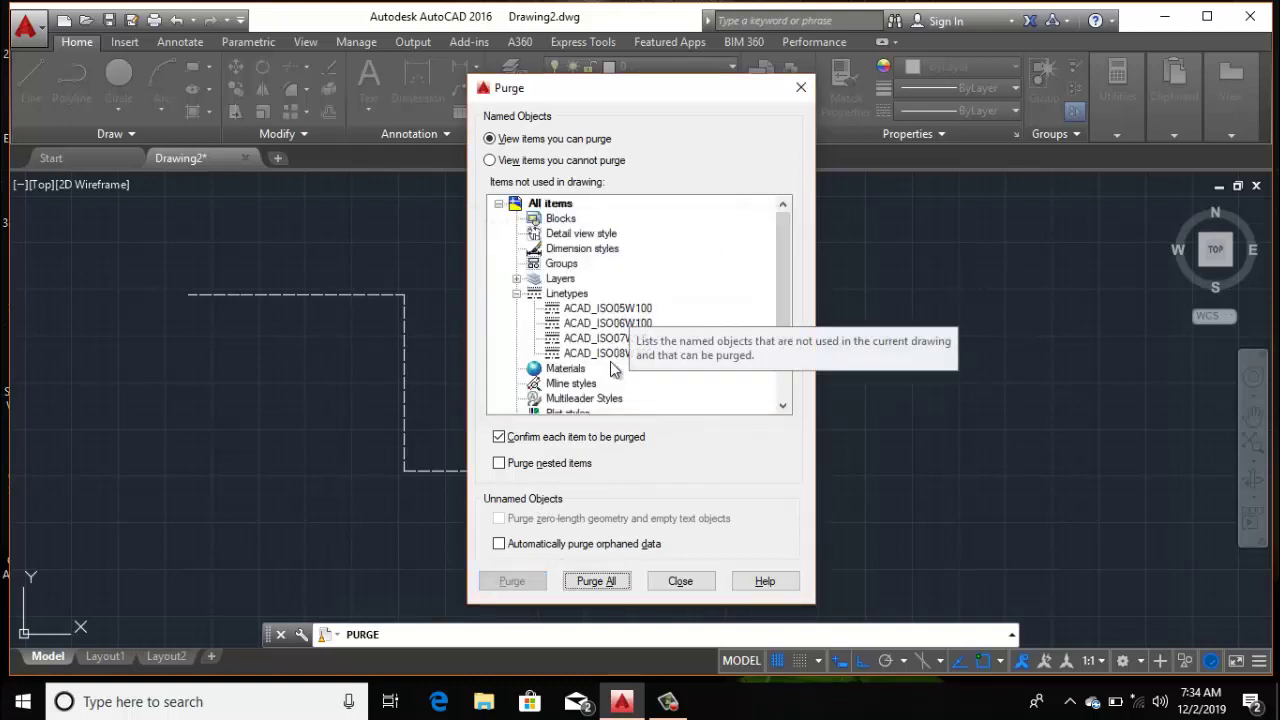
{"action": "left_click", "coordinate": [610, 309]}
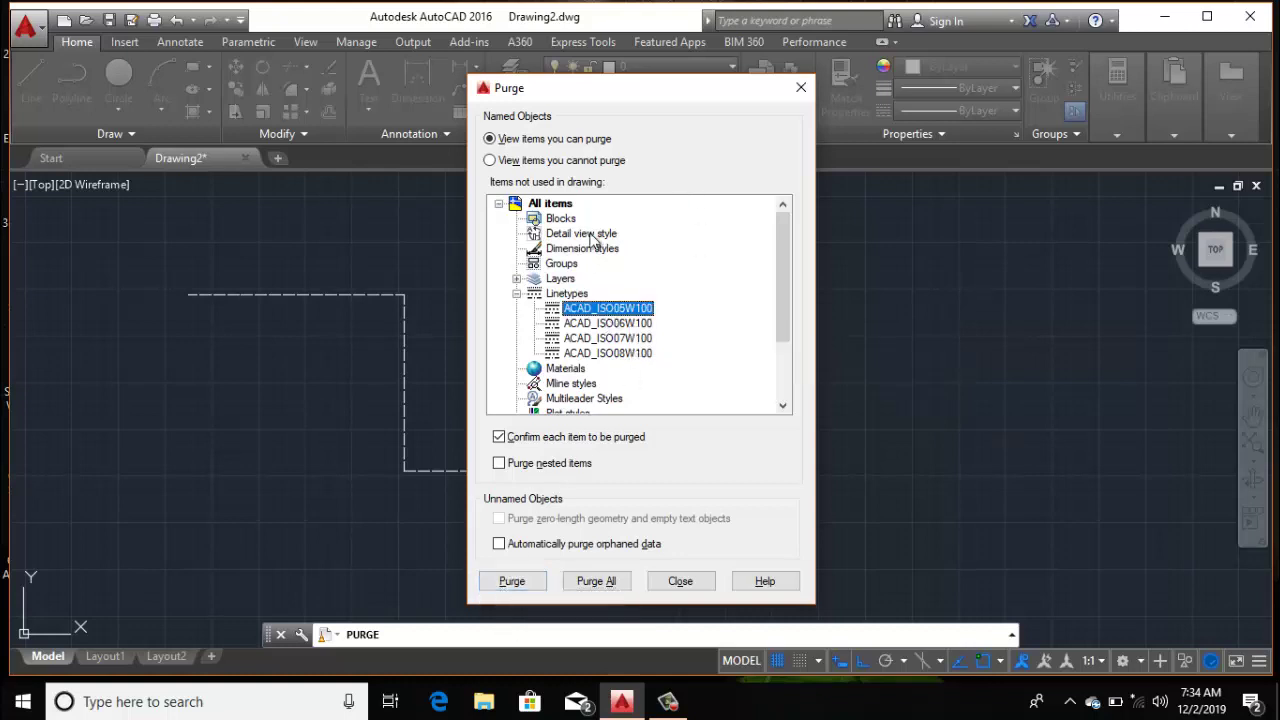
Purge the unused Layer1 from the drawing.
{"action": "left_click", "coordinate": [516, 279]}
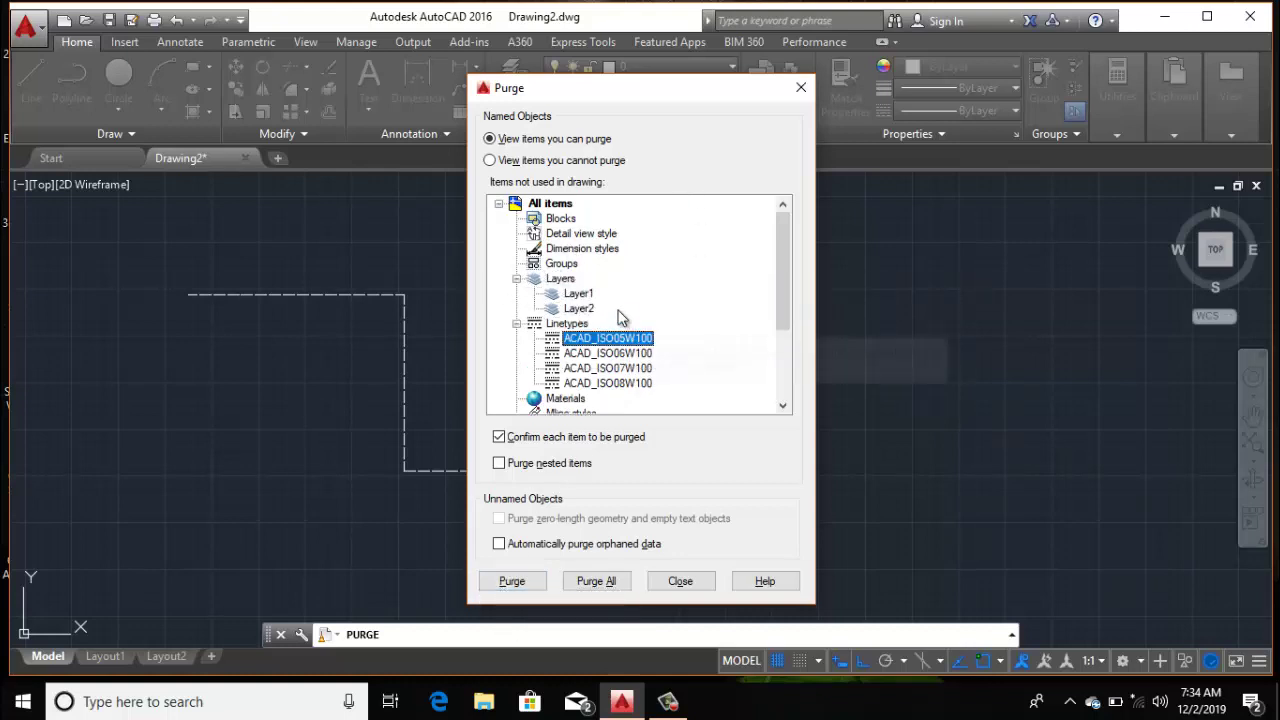
{"action": "left_click", "coordinate": [578, 293]}
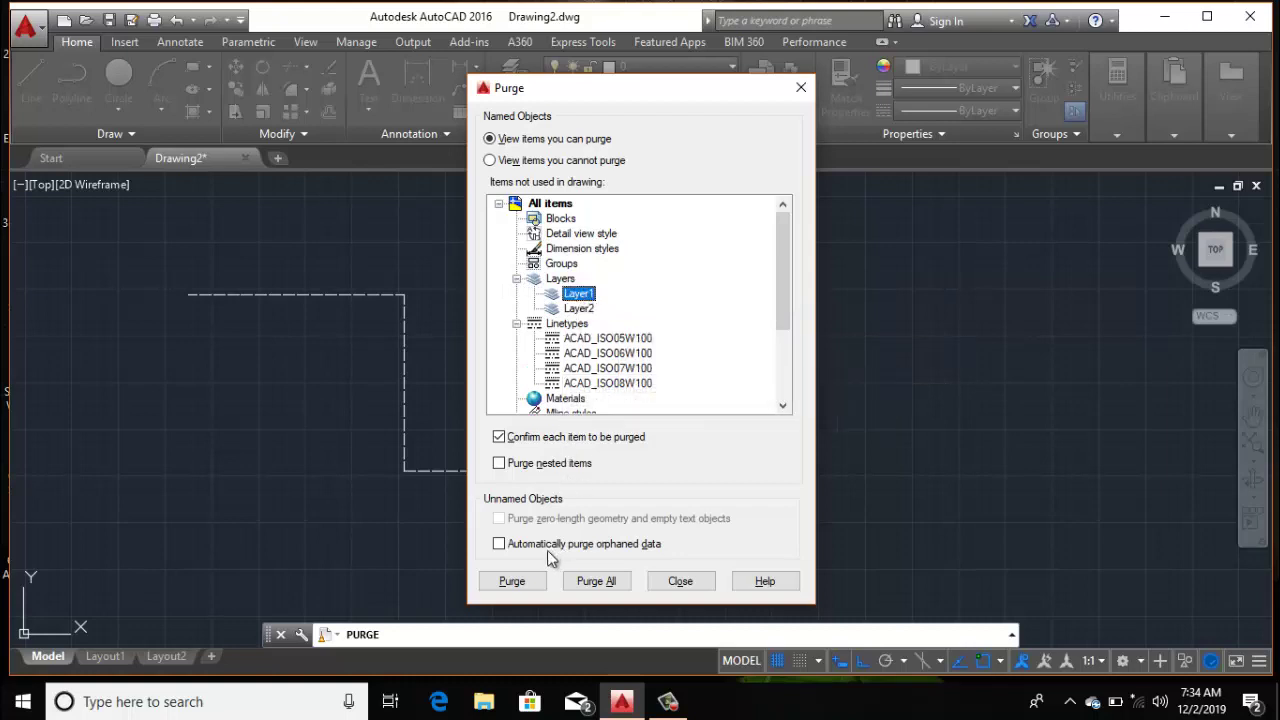
{"action": "left_click", "coordinate": [509, 584]}
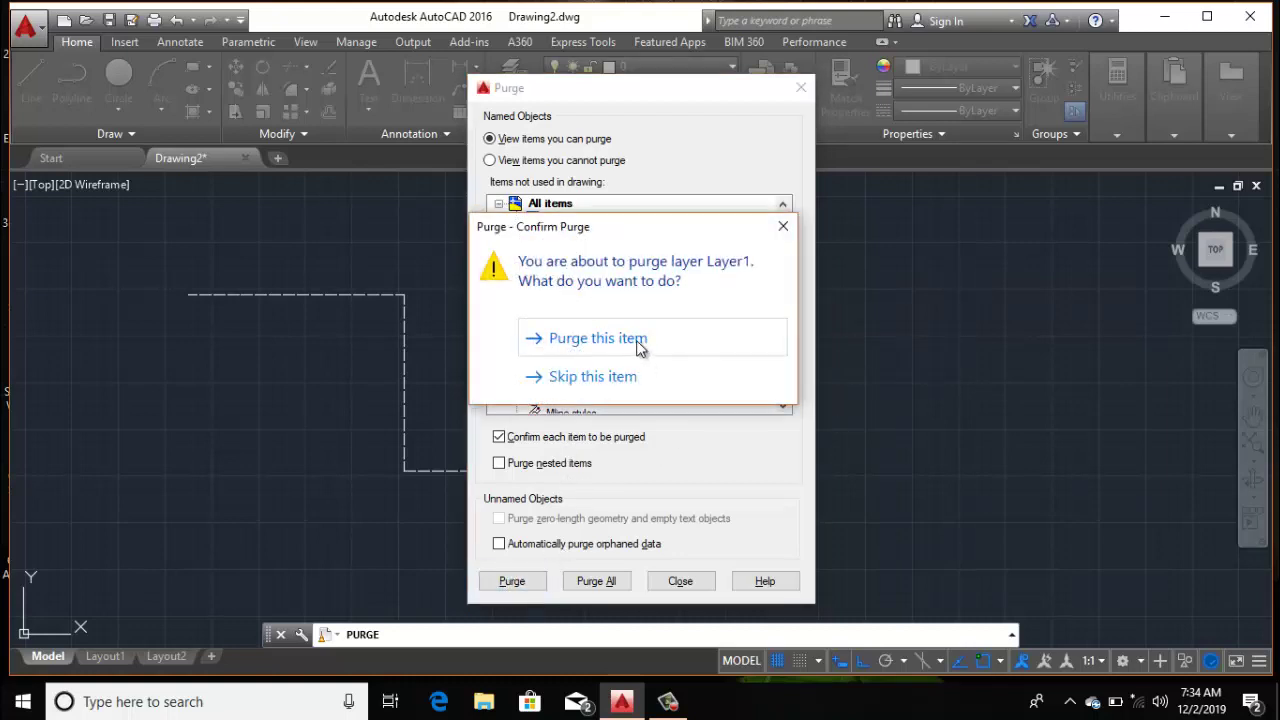
{"action": "left_click", "coordinate": [640, 345]}
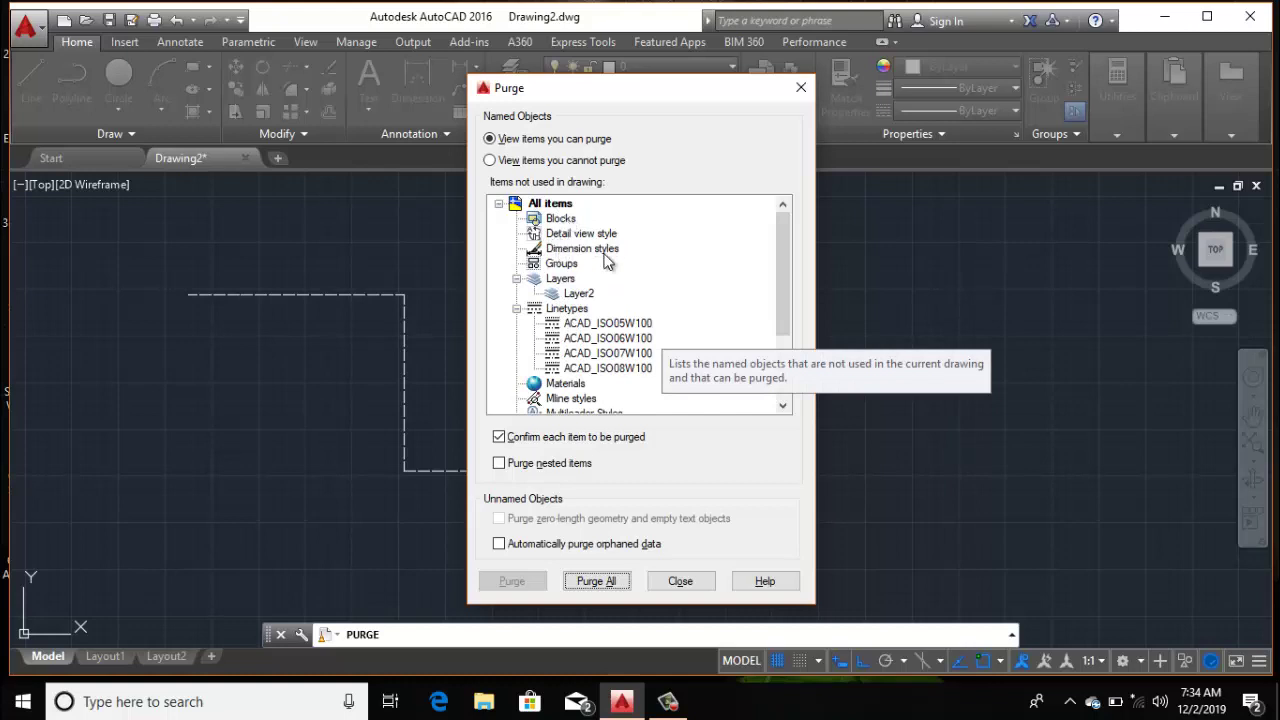
Purge all remaining unused items at once and close the Purge dialog.
{"action": "scroll", "coordinate": [600, 360], "scroll_direction": "down", "scroll_amount": 2}
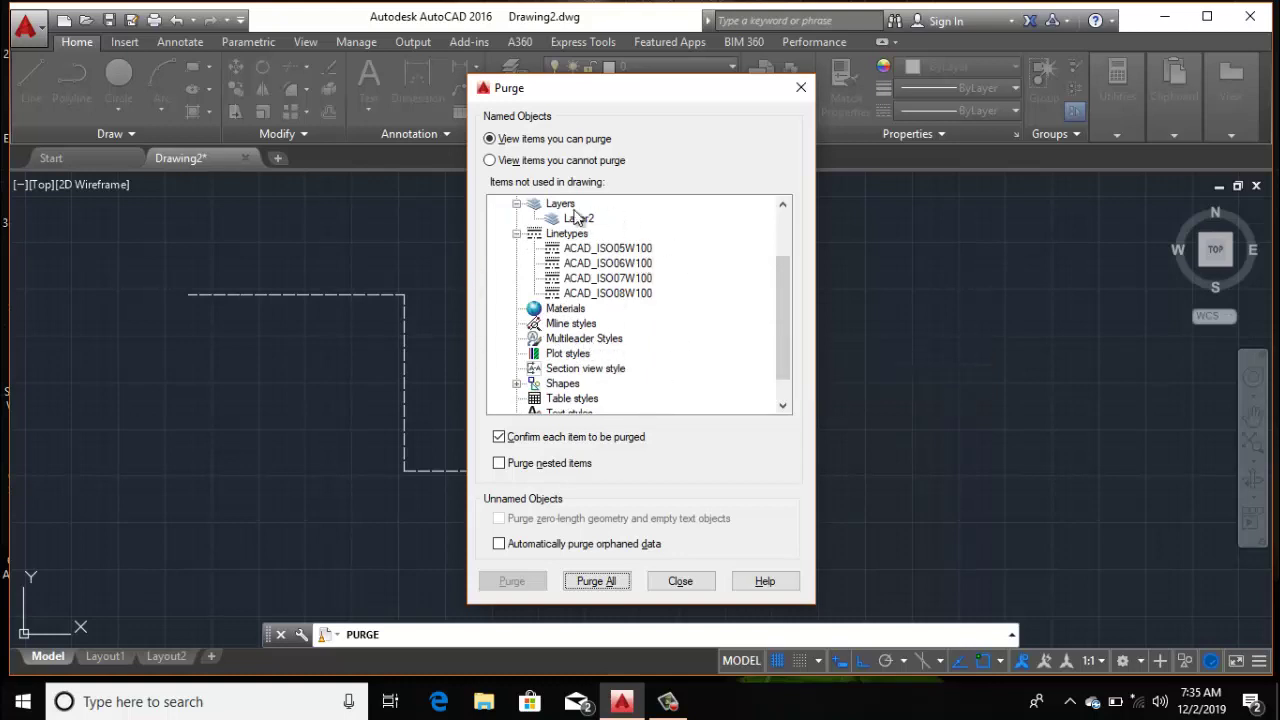
{"action": "left_click", "coordinate": [599, 578]}
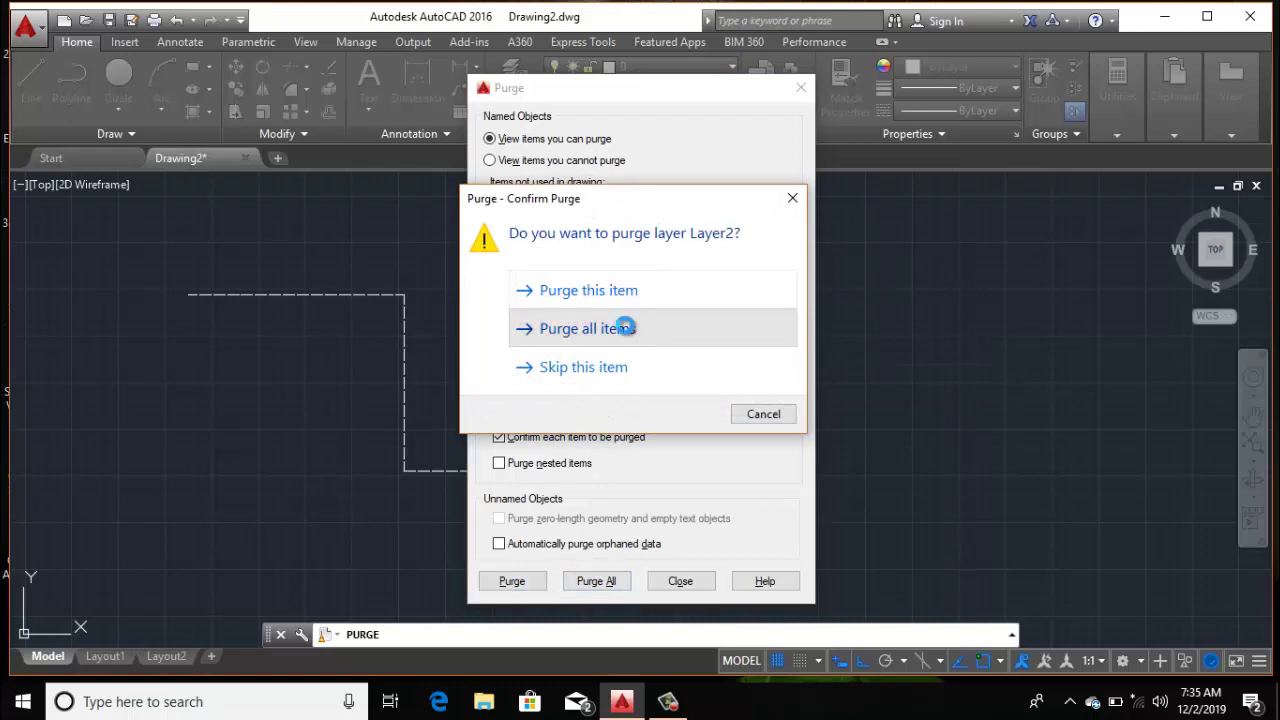
{"action": "left_click", "coordinate": [627, 328]}
{"action": "left_click", "coordinate": [676, 581]}
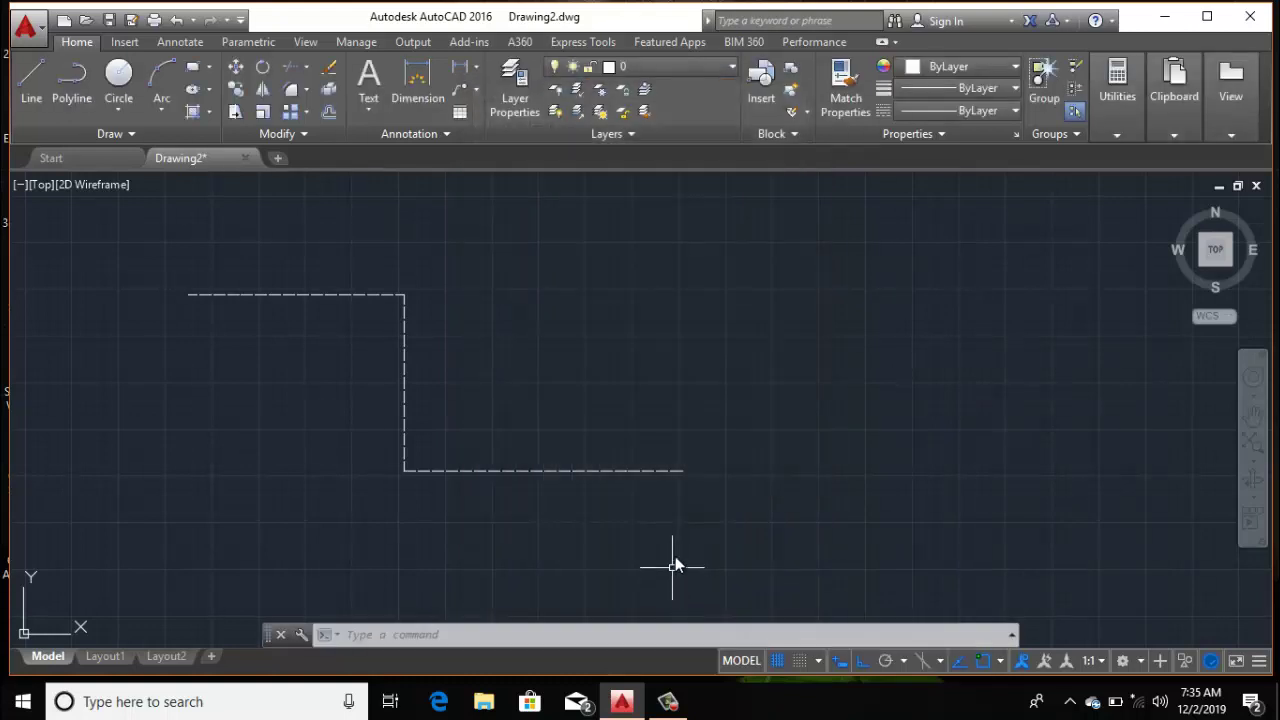
Confirm only layer 0 and ByLayer, ByBlock, ACAD_ISO02W100, Continuous linetypes remain, then pan left.
{"action": "left_click", "coordinate": [964, 111]}
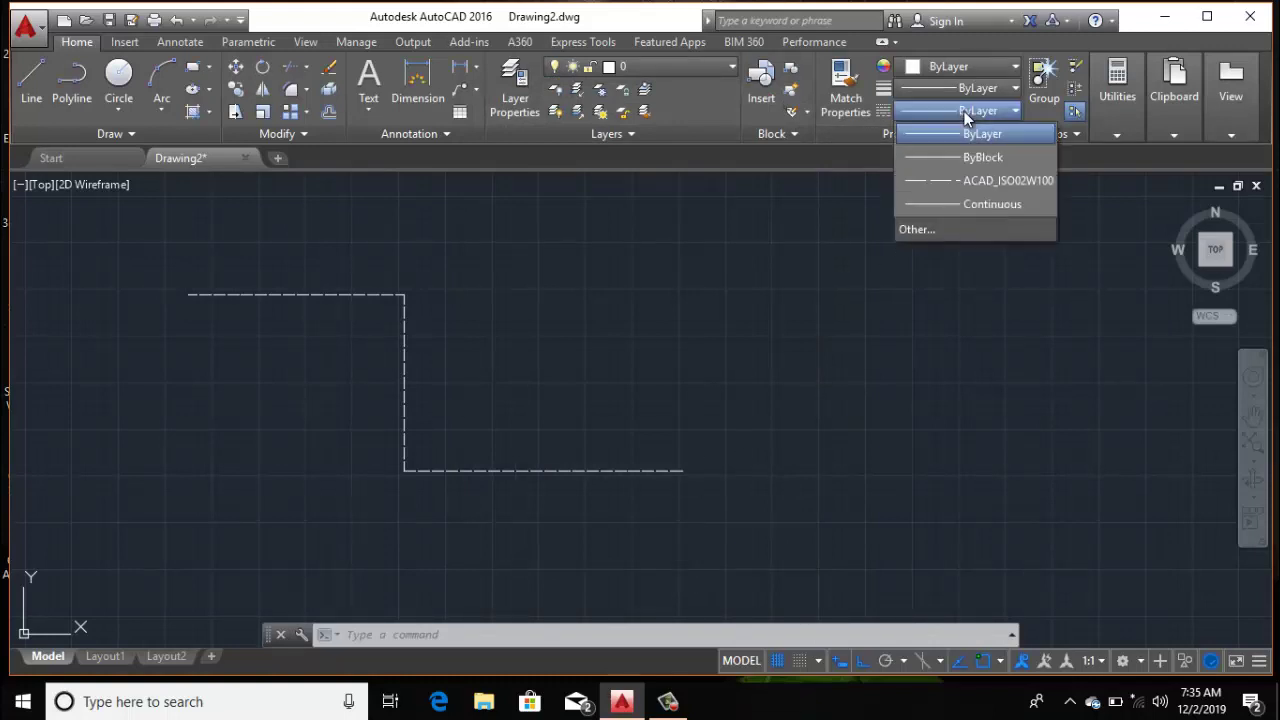
{"action": "left_click", "coordinate": [928, 331]}
{"action": "left_click", "coordinate": [651, 67]}
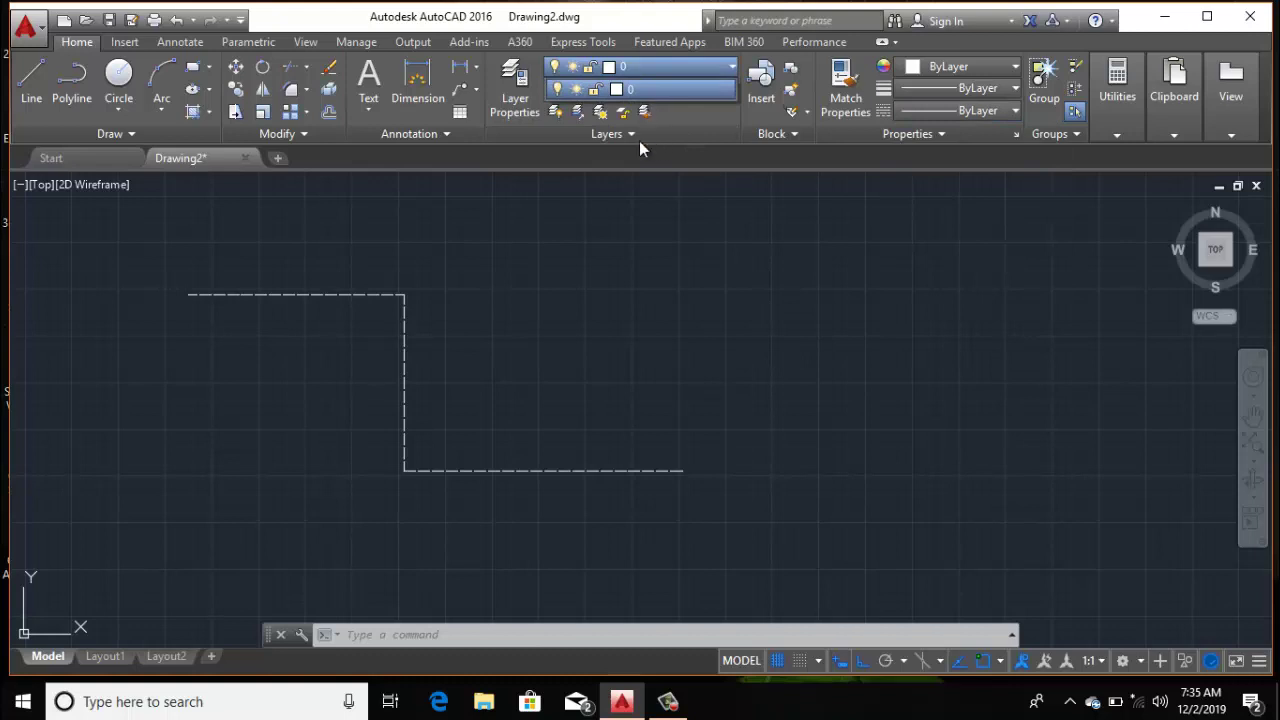
{"action": "left_click", "coordinate": [674, 312]}
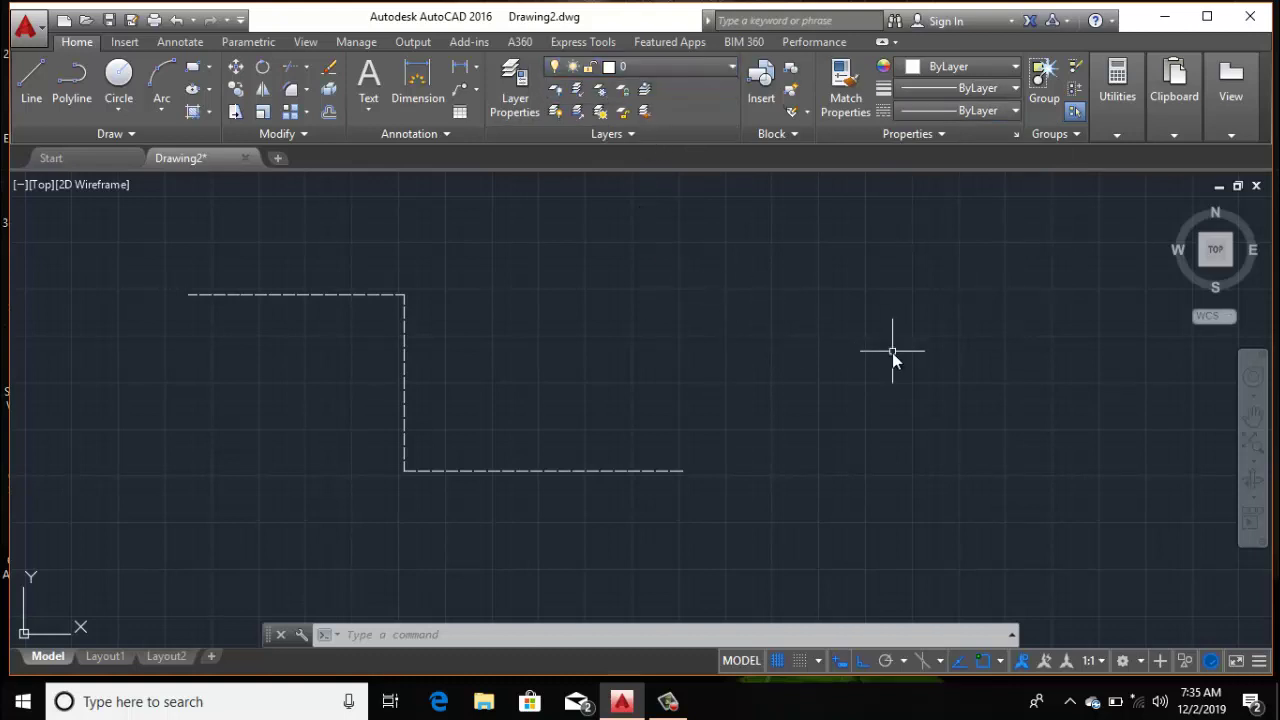
{"action": "middle_click_drag", "start_coordinate": [894, 357], "coordinate": [709, 357]}
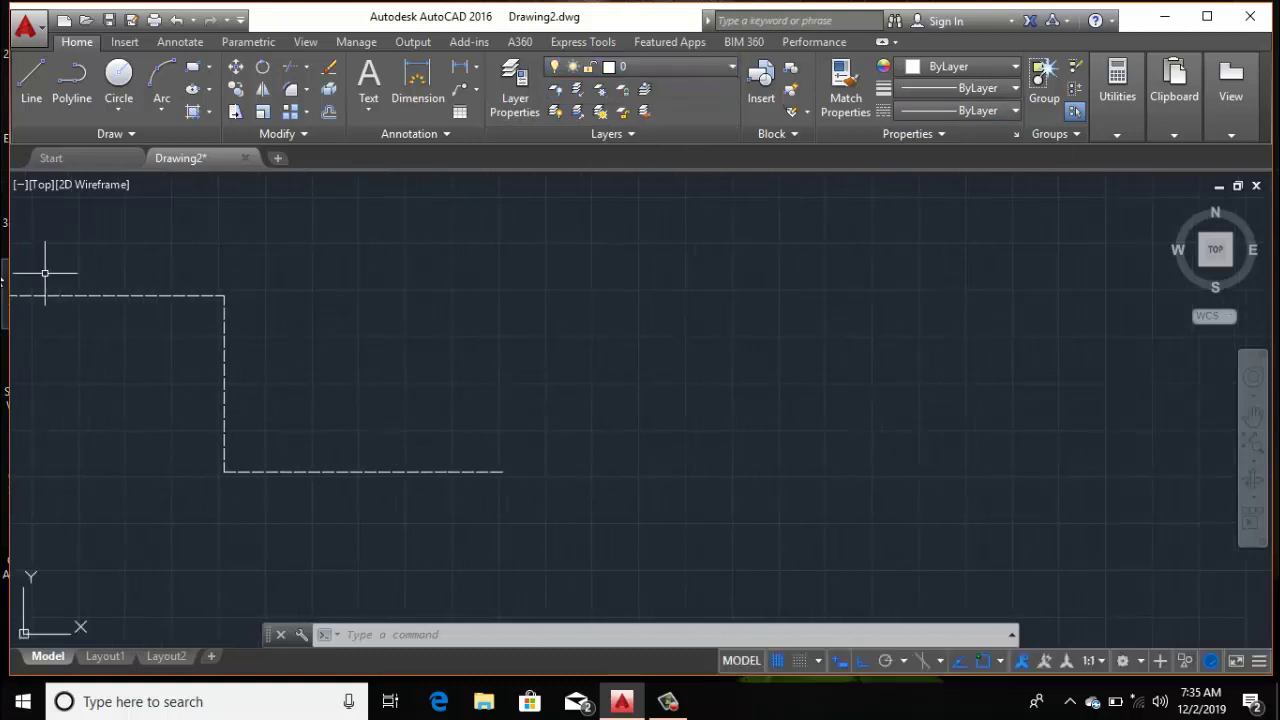
Draw a horizontal line of back-and-forth overlapping segments right of the dashed outline.
{"action": "left_click", "coordinate": [28, 88]}
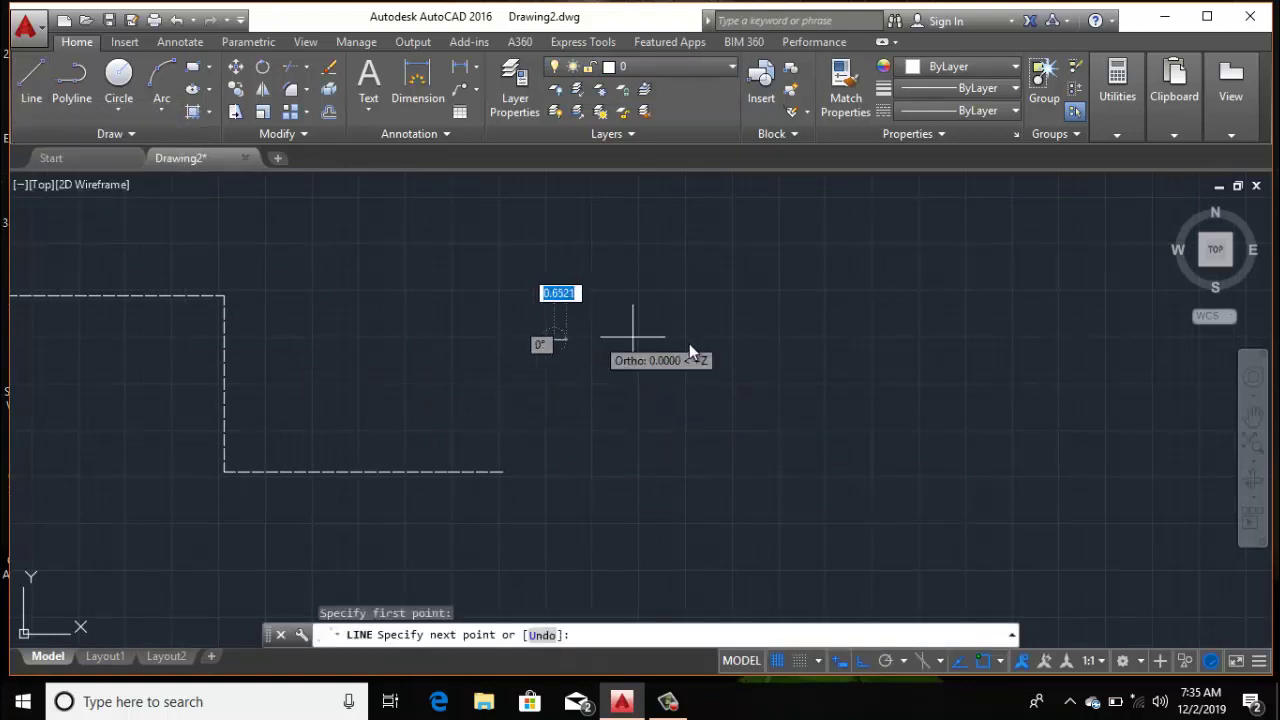
{"action": "left_click", "coordinate": [1001, 343]}
{"action": "left_click", "coordinate": [732, 346]}
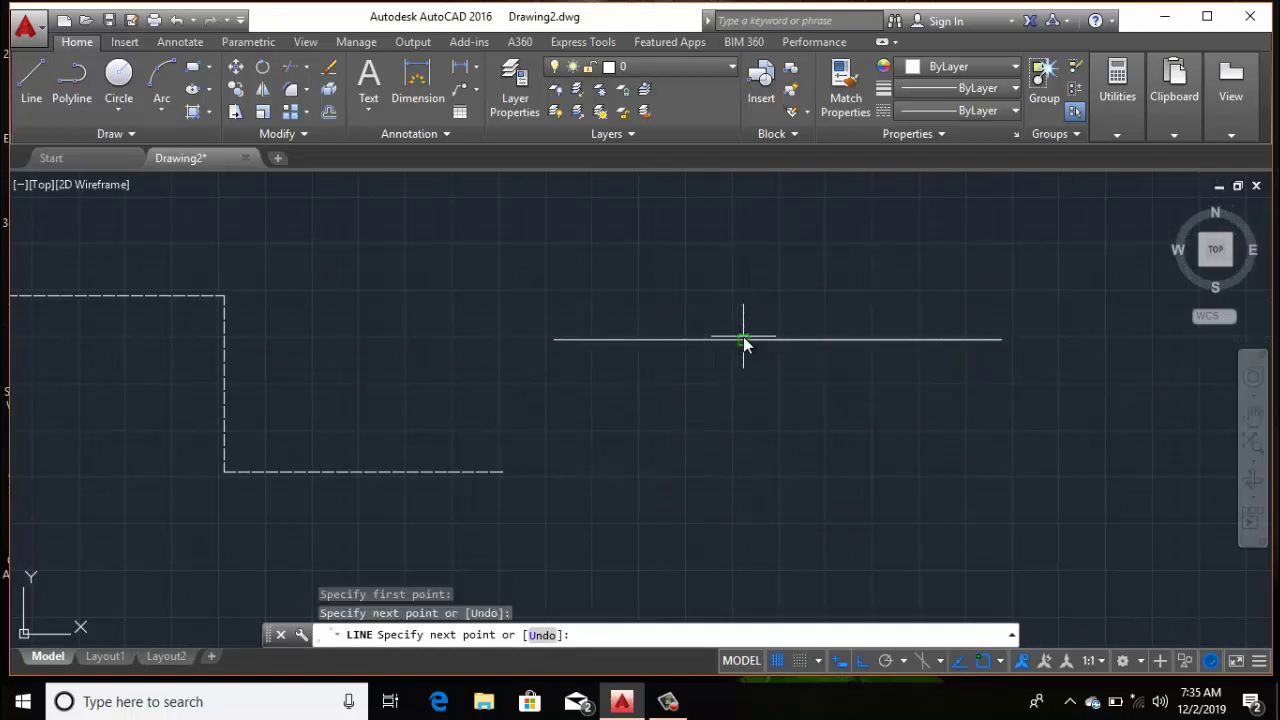
{"action": "left_click", "coordinate": [873, 341]}
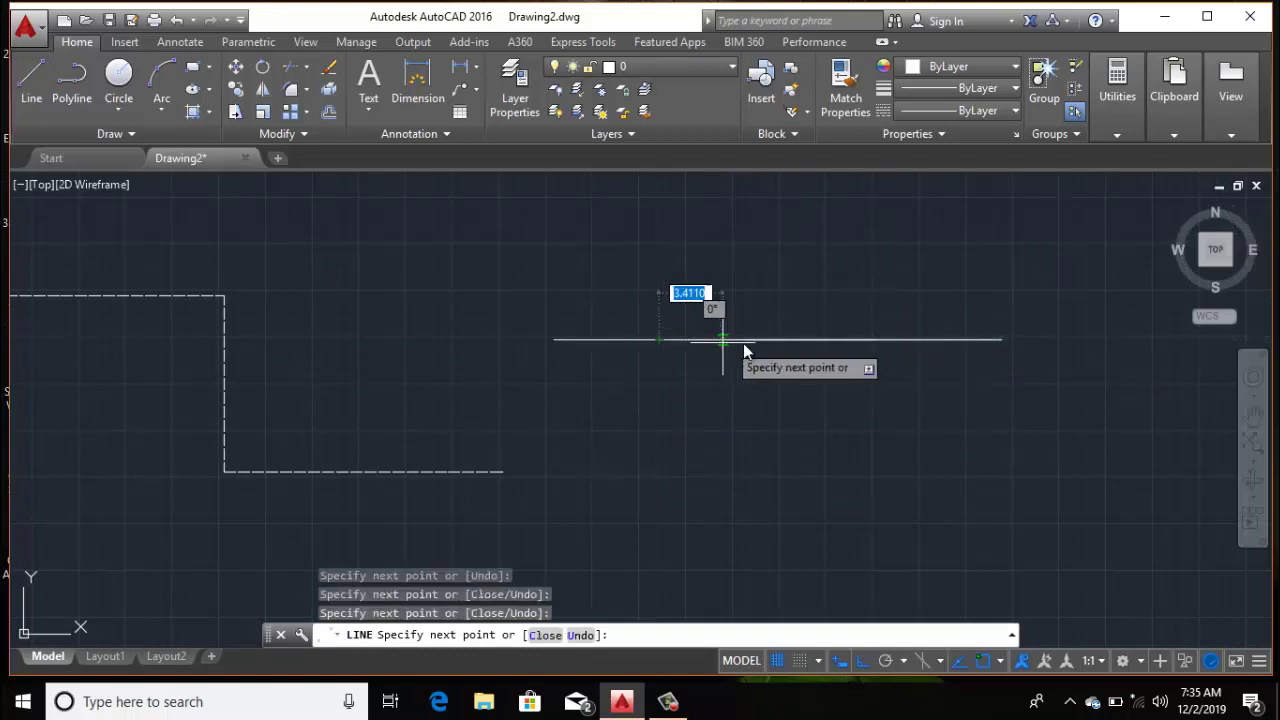
{"action": "left_click", "coordinate": [787, 340]}
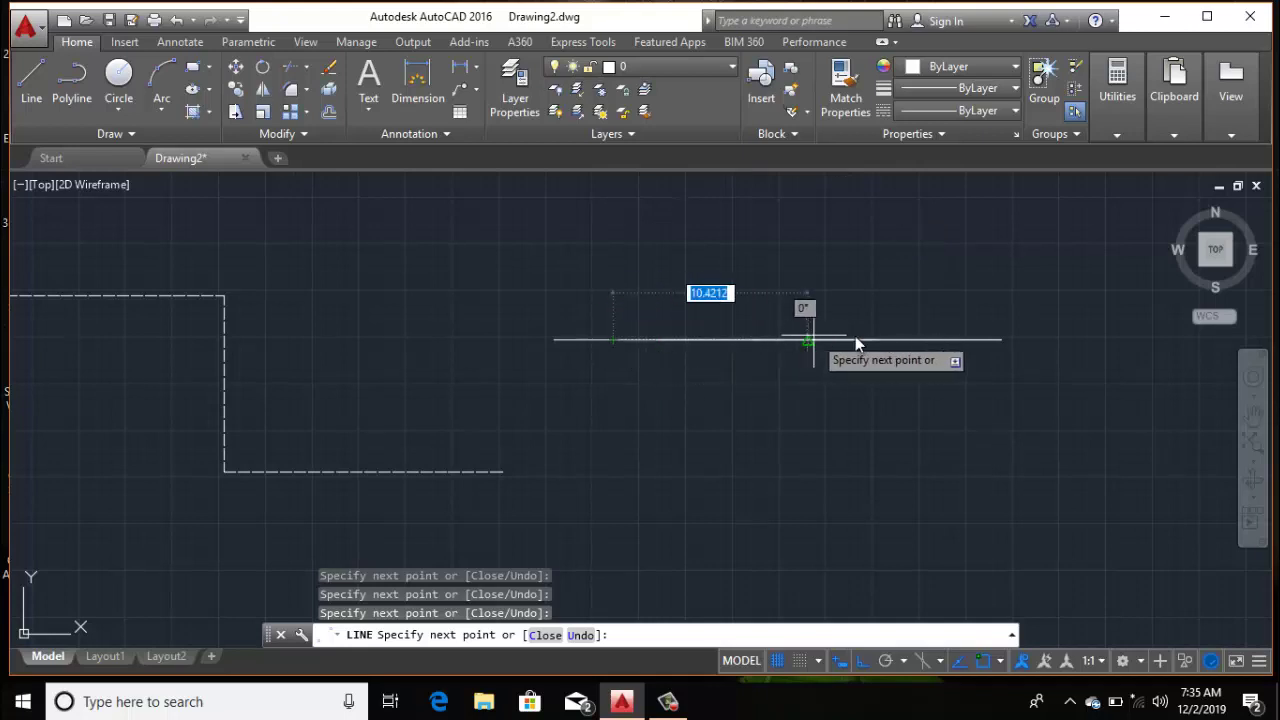
{"action": "right_click", "coordinate": [879, 290]}
{"action": "left_click", "coordinate": [913, 308]}
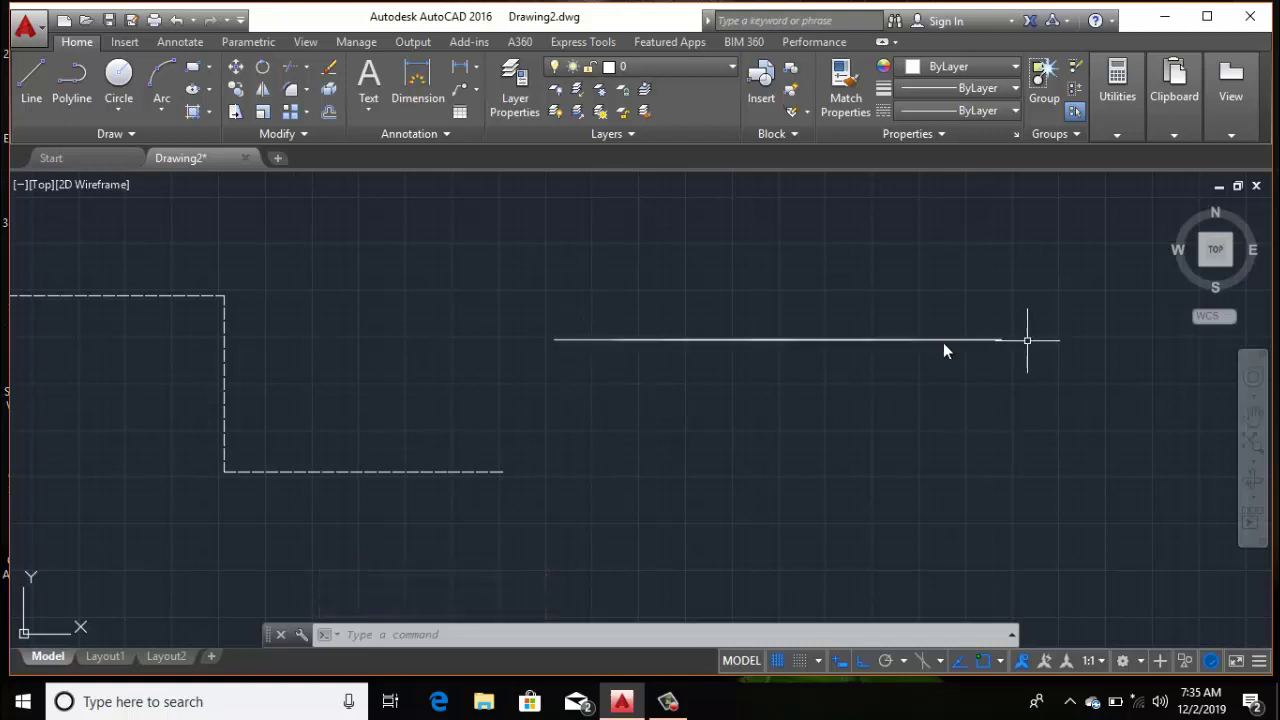
{"action": "middle_click_drag", "start_coordinate": [584, 329], "coordinate": [528, 387]}
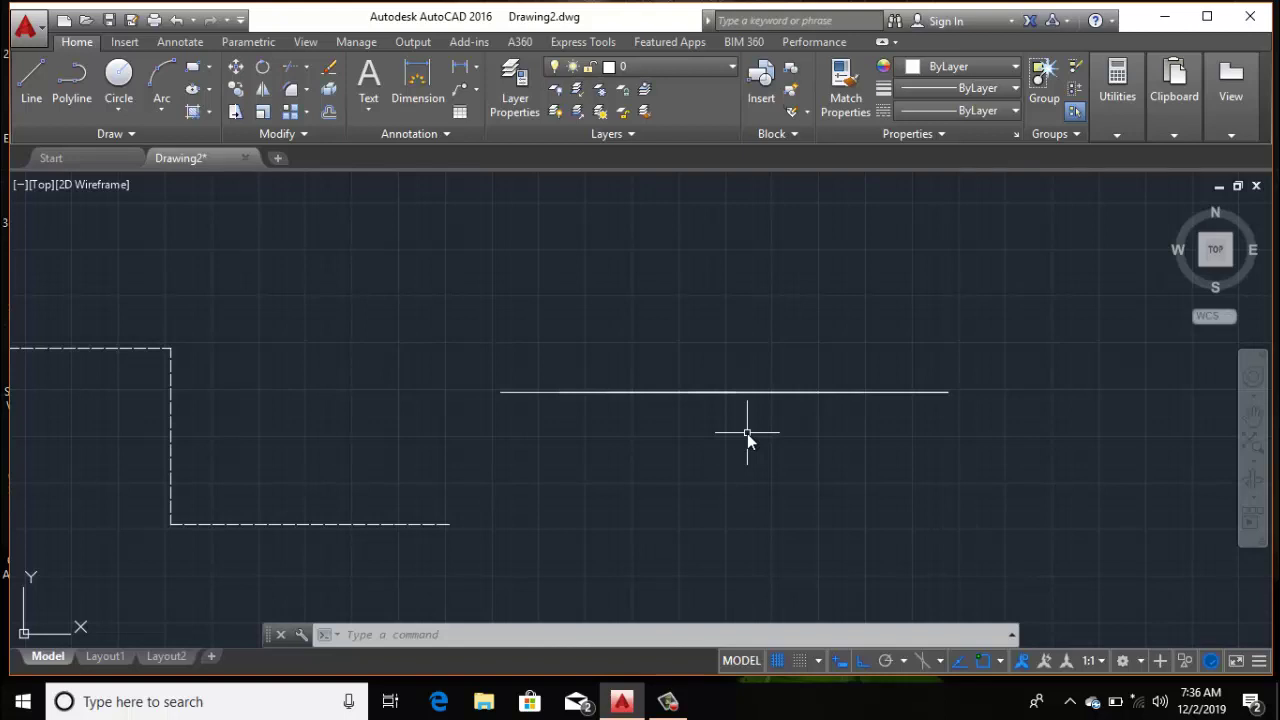
Run OVERKILL on the crossing-selected horizontal segments, combining them into one line.
{"action": "type", "text": "OVERKILL"}
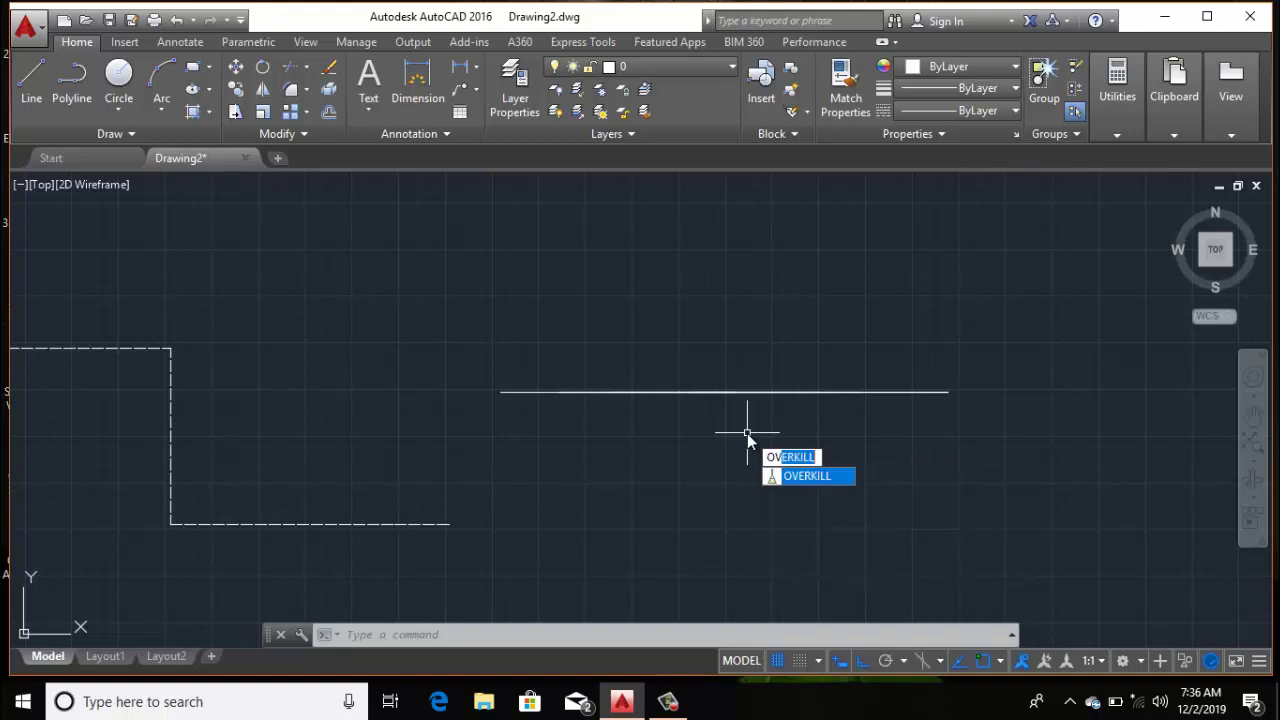
{"action": "key", "text": "Return"}
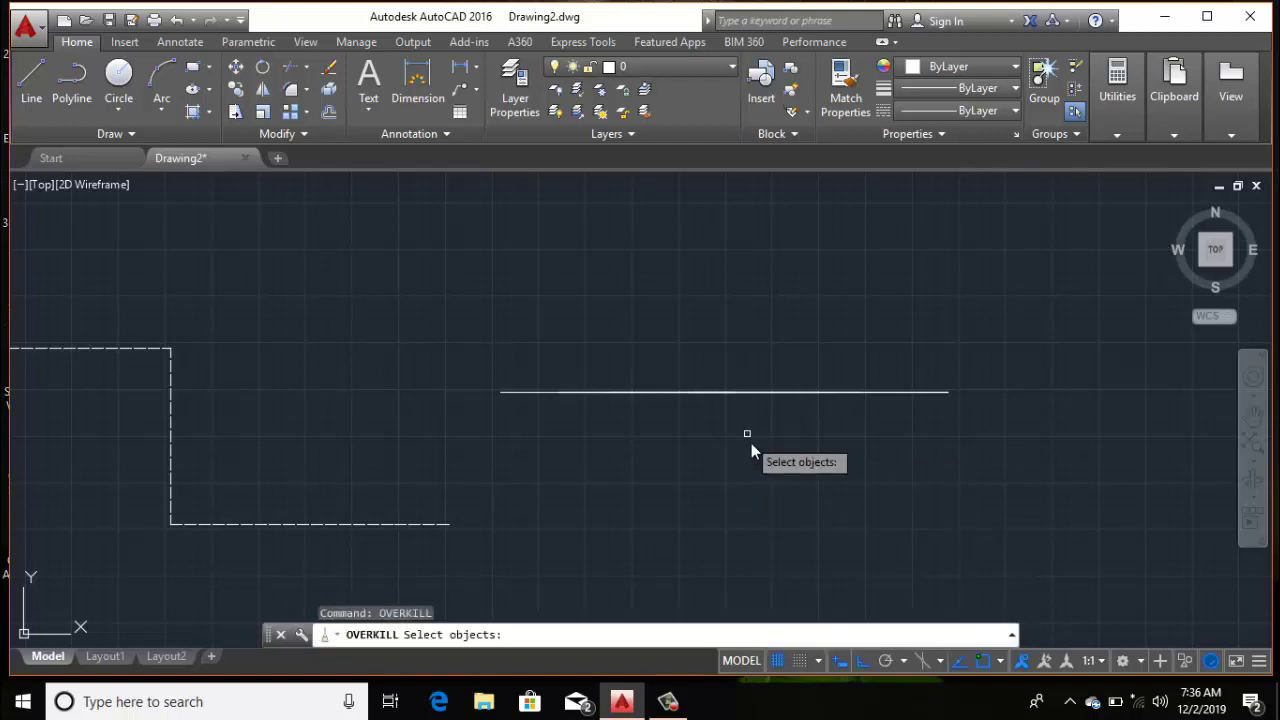
{"action": "left_click", "coordinate": [958, 260]}
{"action": "left_click", "coordinate": [440, 454]}
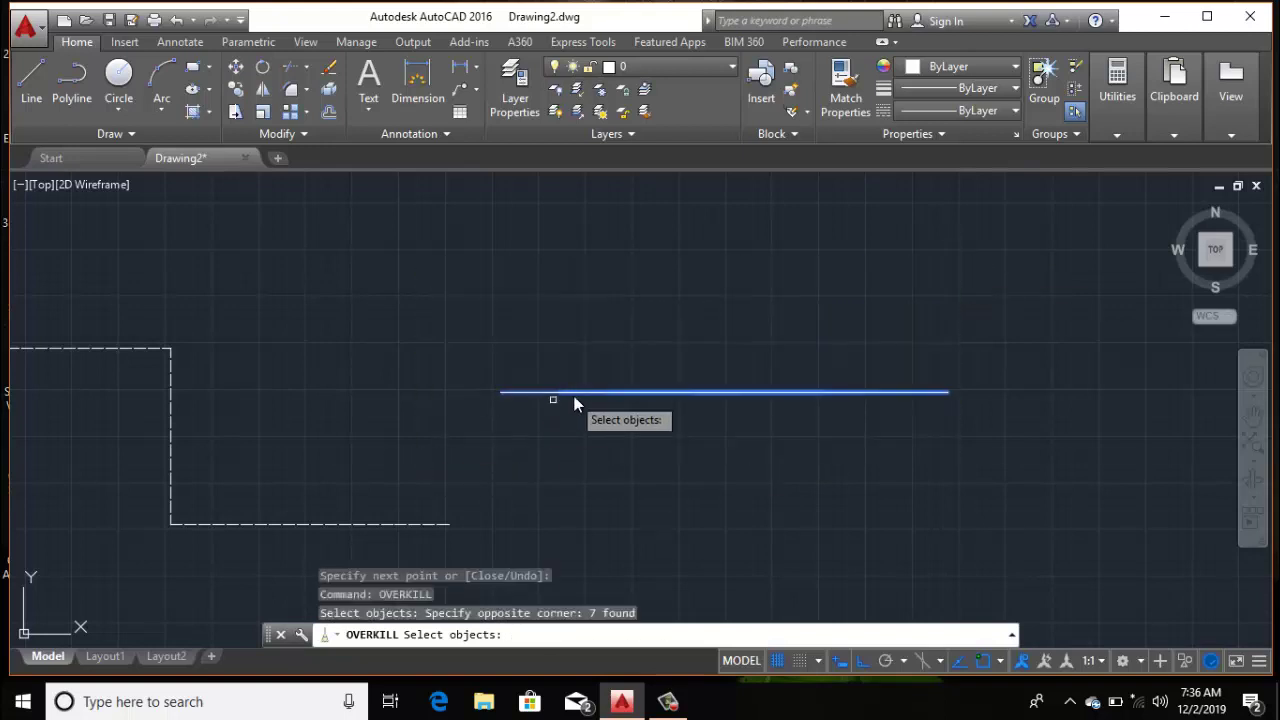
{"action": "key", "text": "Return"}
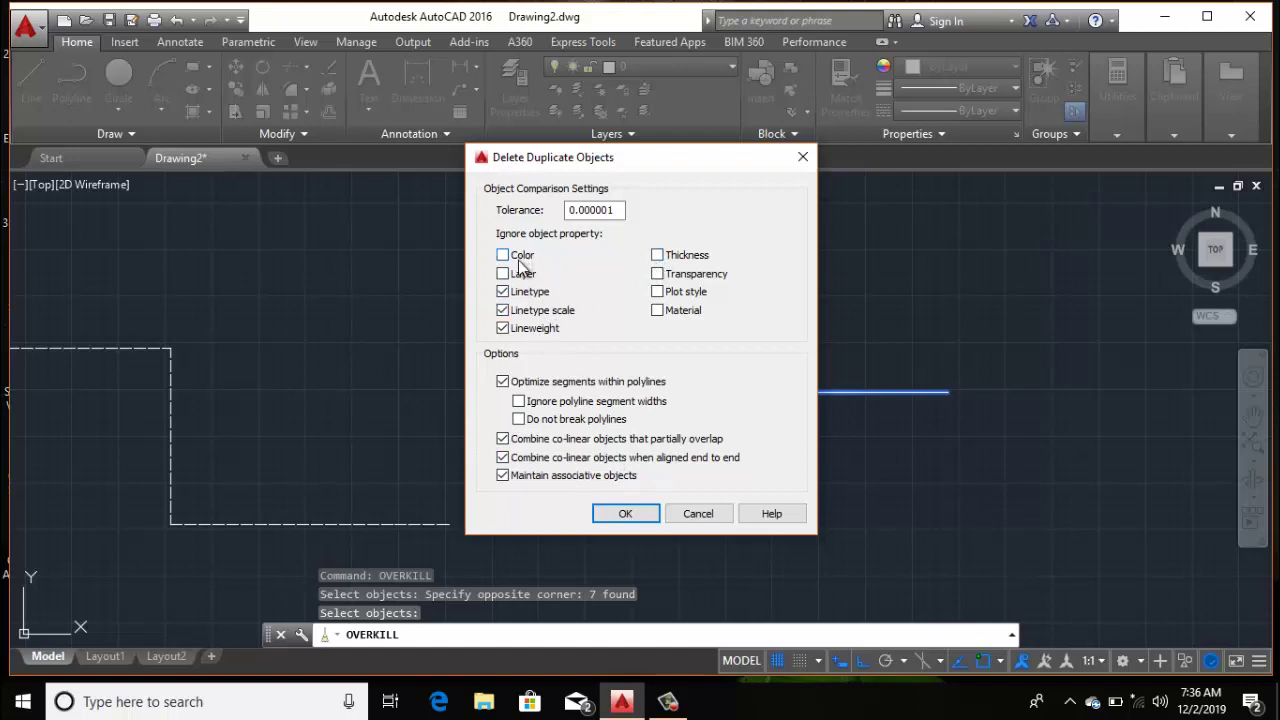
{"action": "left_click", "coordinate": [610, 513]}
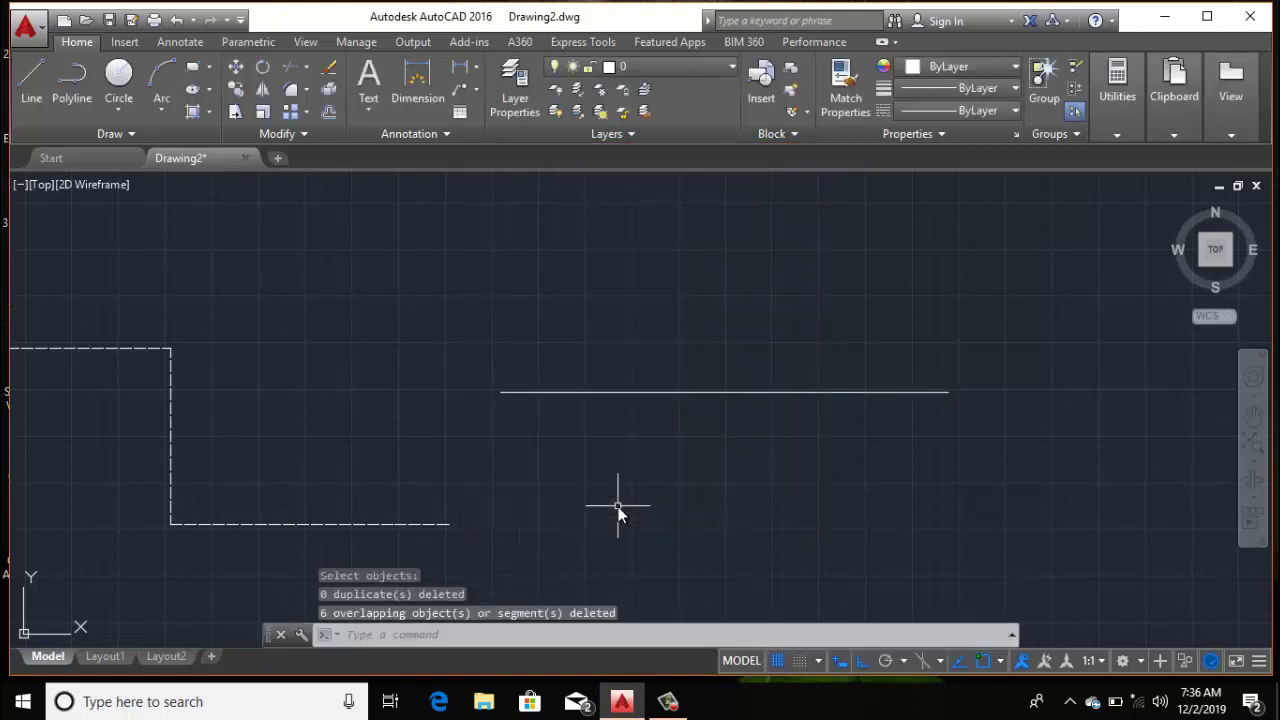
Move the merged horizontal line straight up, above the dashed outline.
{"action": "left_click", "coordinate": [577, 392]}
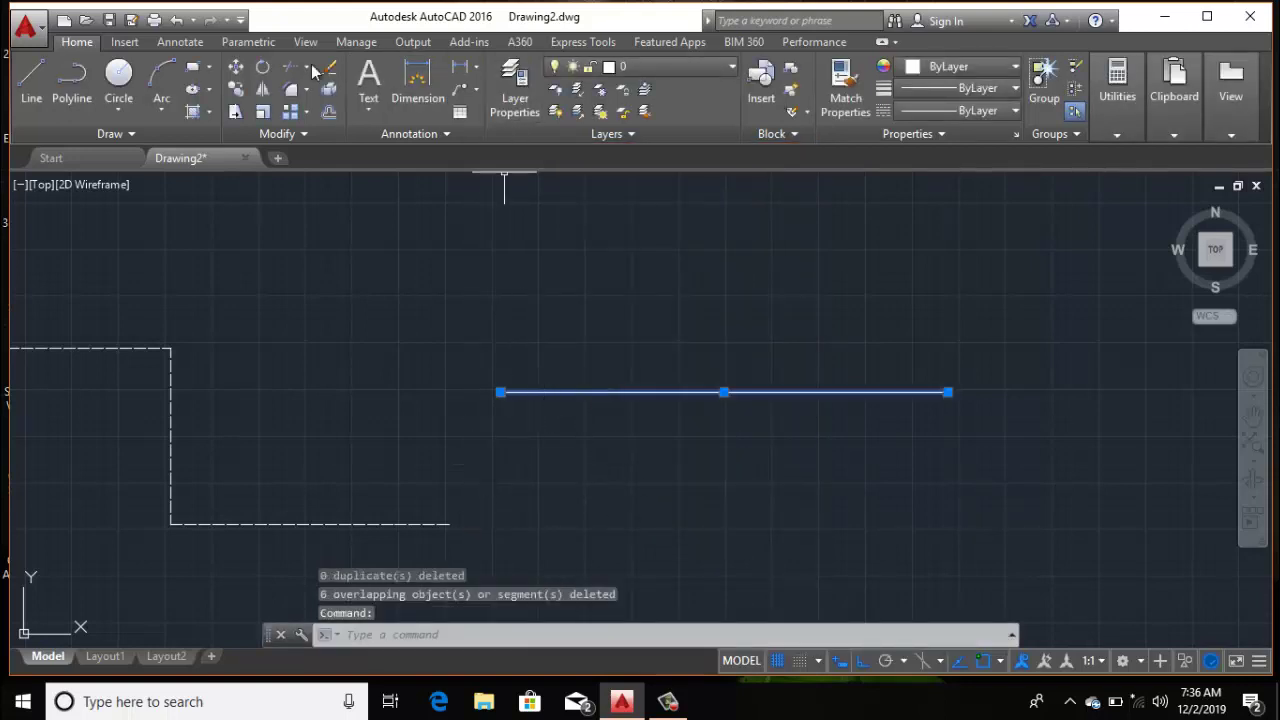
{"action": "left_click", "coordinate": [240, 66]}
{"action": "left_click", "coordinate": [343, 390]}
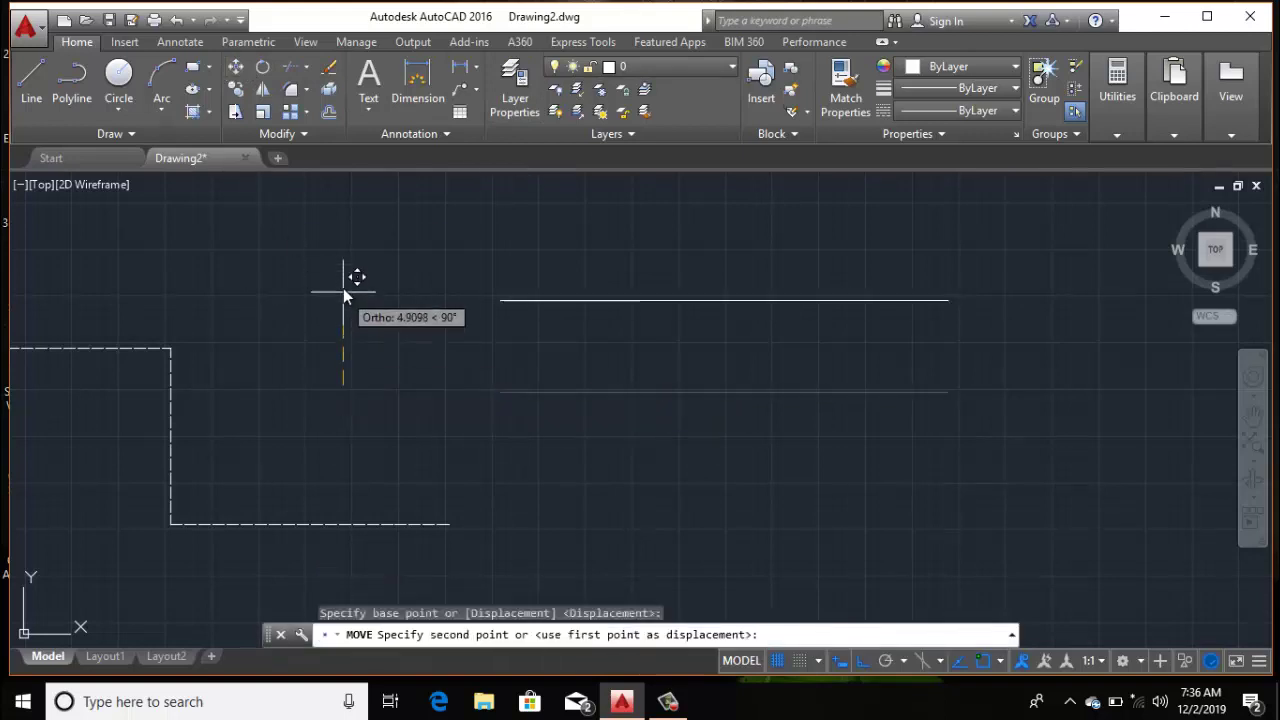
{"action": "left_click", "coordinate": [343, 292]}
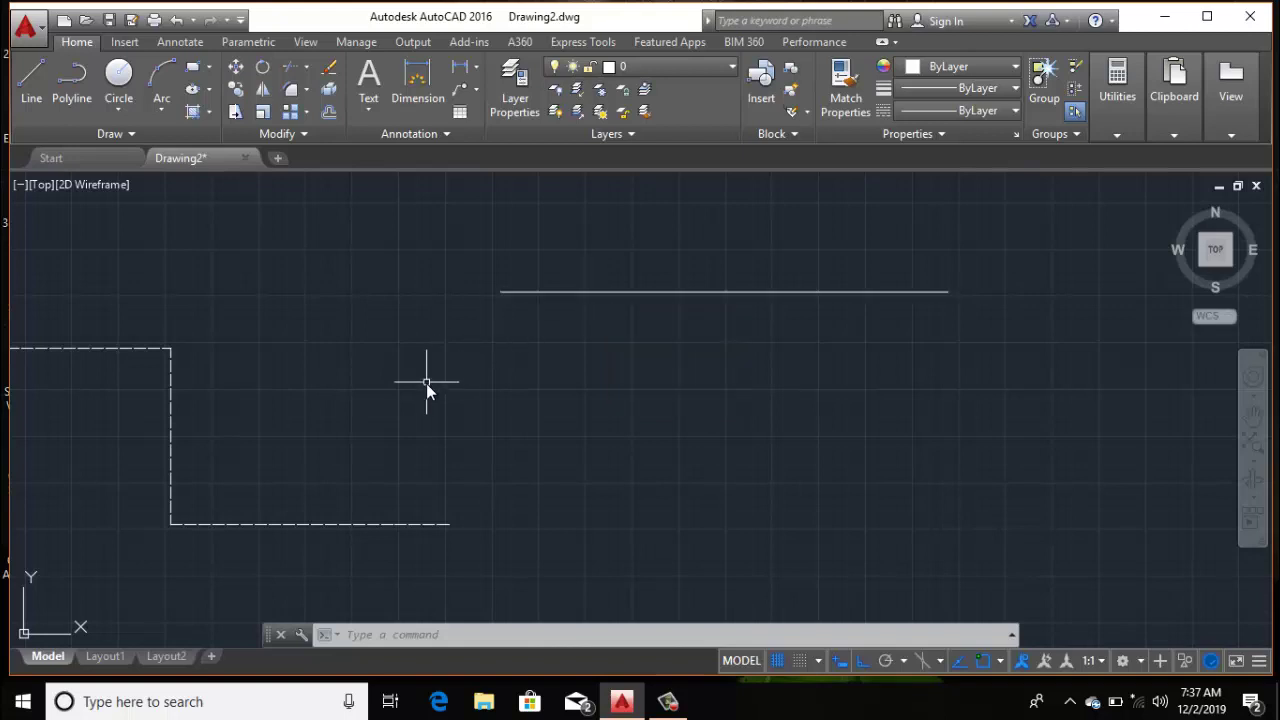
{"action": "scroll", "coordinate": [427, 385], "scroll_direction": "down", "scroll_amount": 2}
{"action": "middle_click_drag", "start_coordinate": [427, 387], "coordinate": [510, 436]}
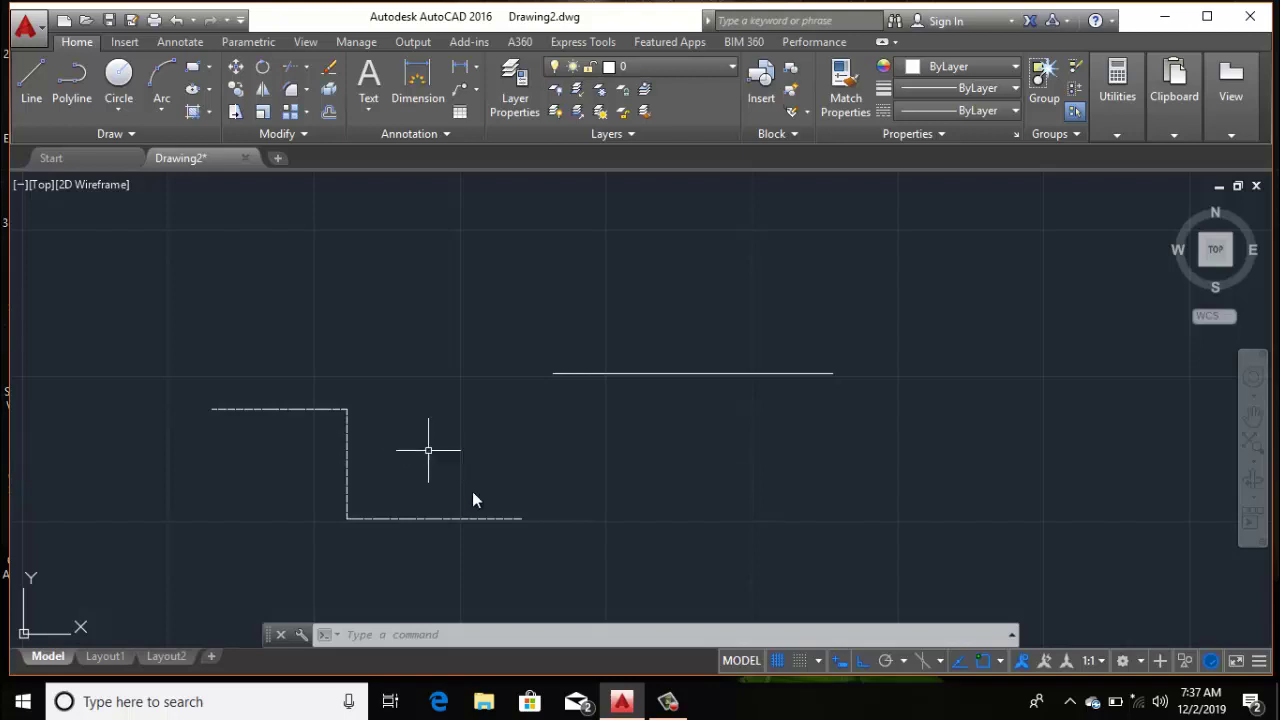
{"action": "left_click", "coordinate": [668, 701]}
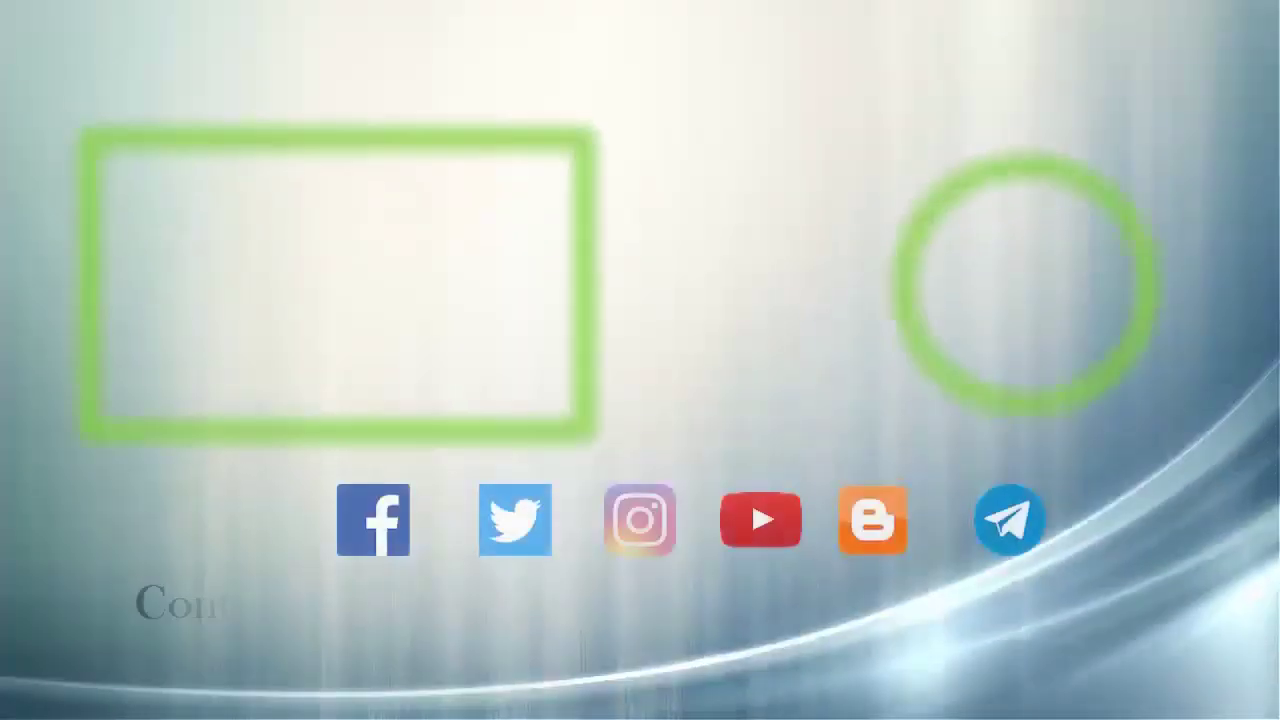